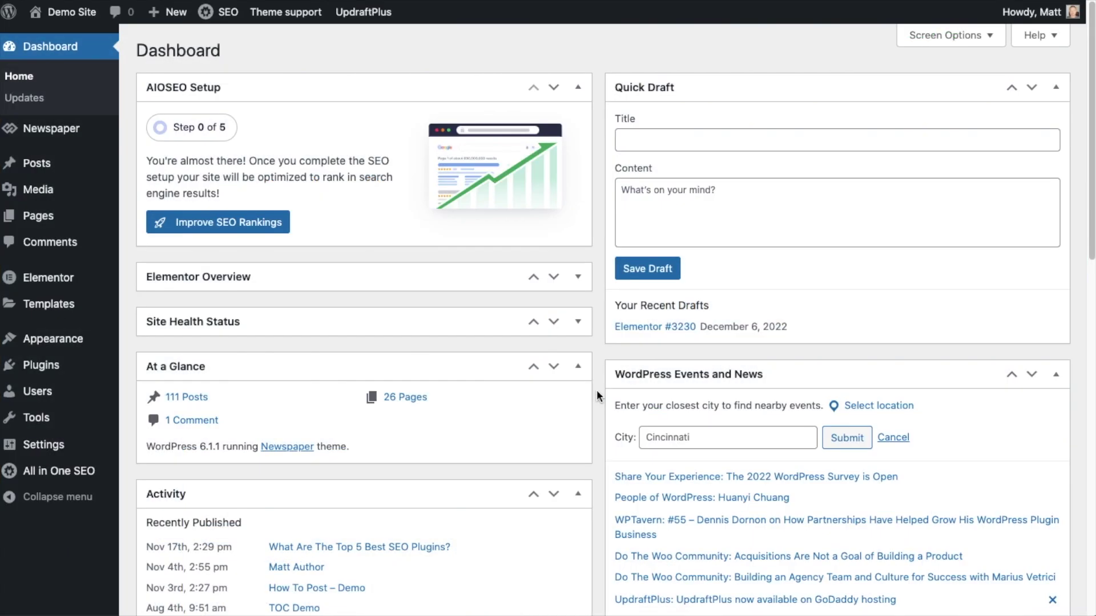
pyautogui.moveTo(55, 473)
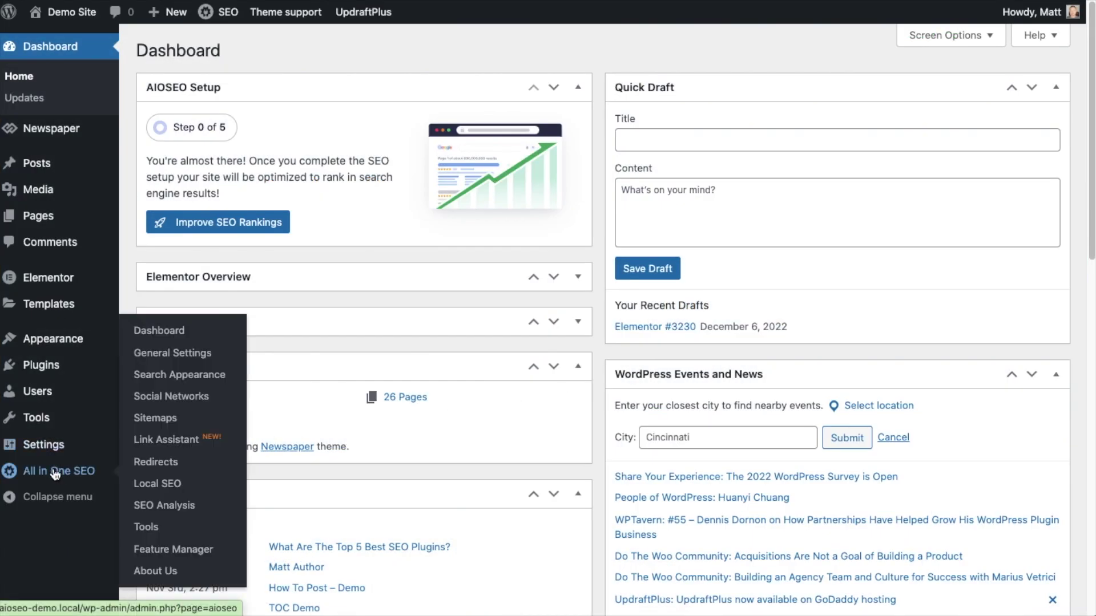
pyautogui.click(192, 398)
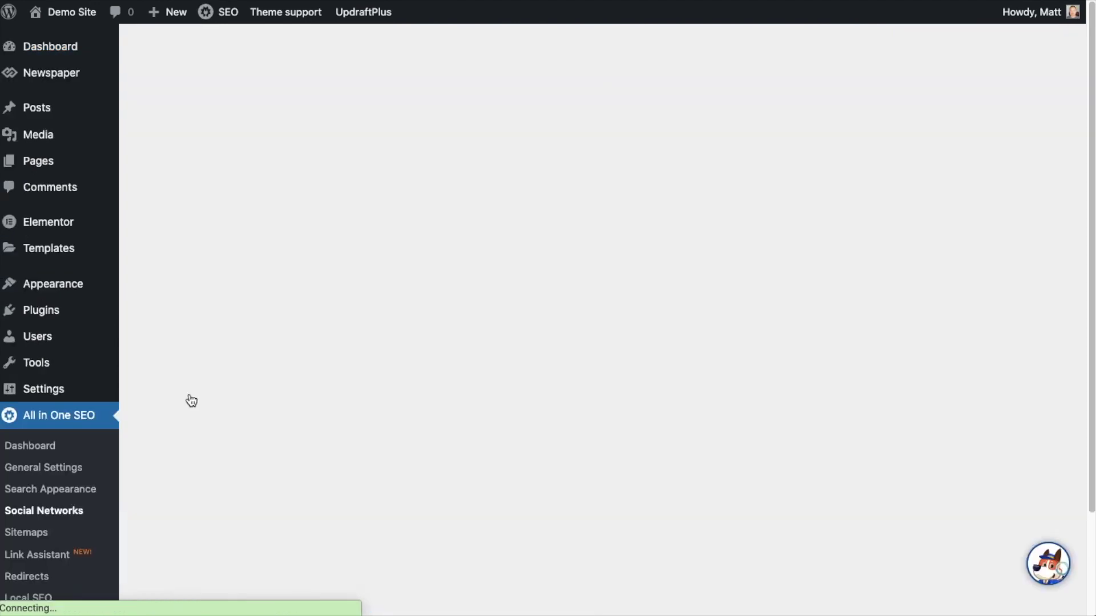
pyautogui.scroll(-5, 463, 292)
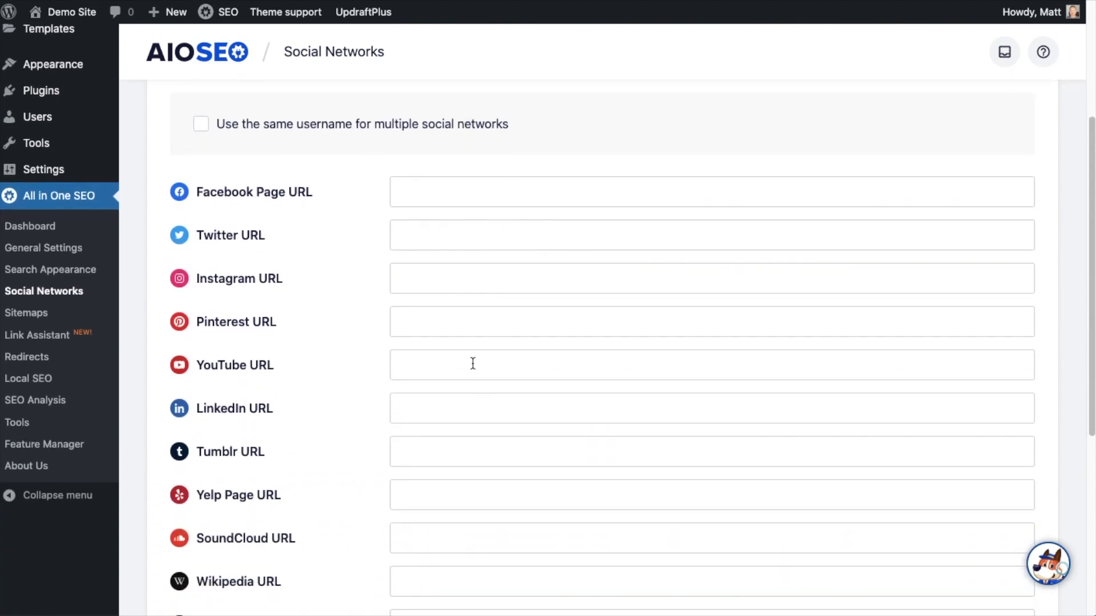
pyautogui.click(415, 235)
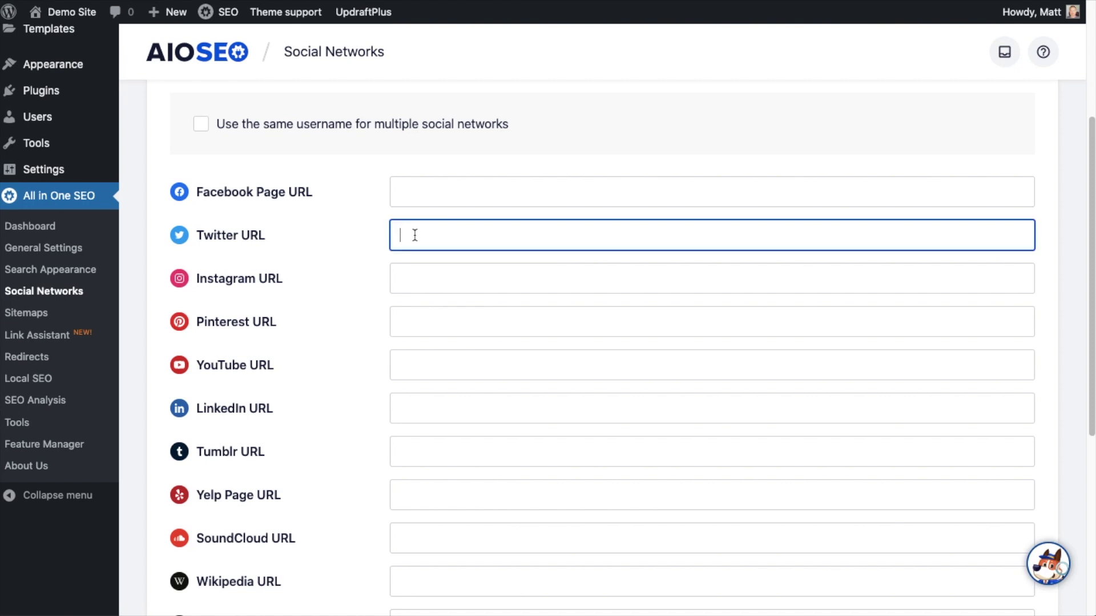
pyautogui.write('https://twitter.com/aioseopack')
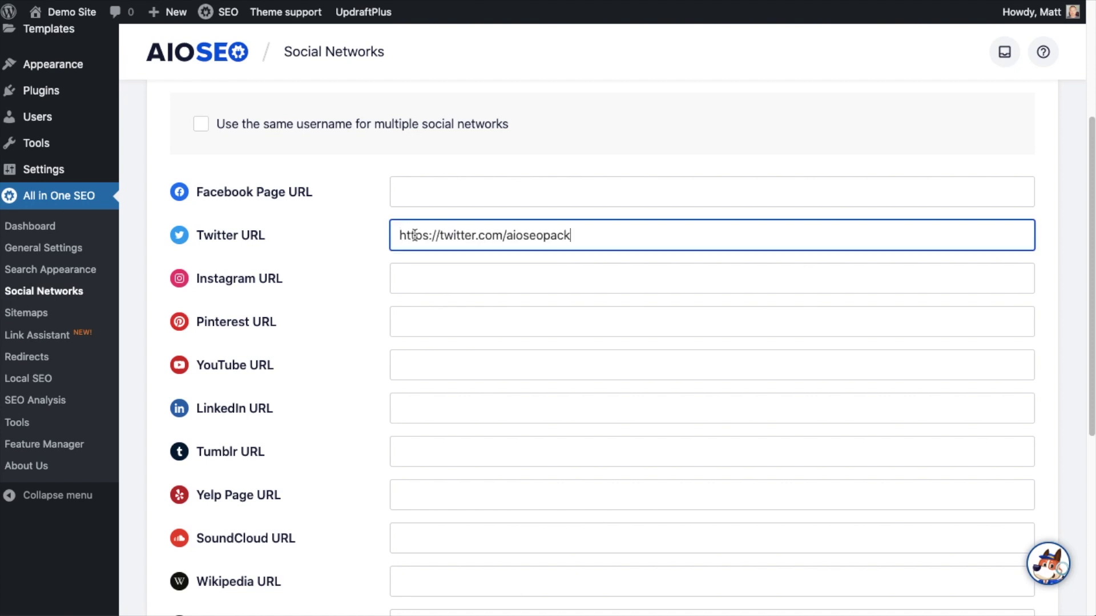
pyautogui.scroll(-6, 711, 368)
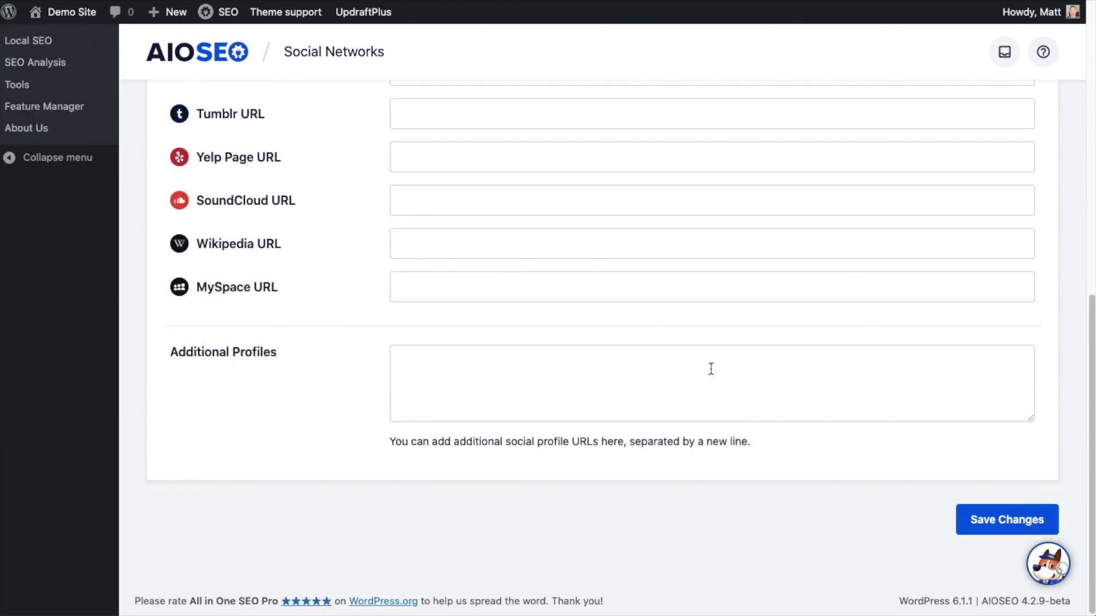
pyautogui.click(996, 522)
pyautogui.scroll(15, 355, 409)
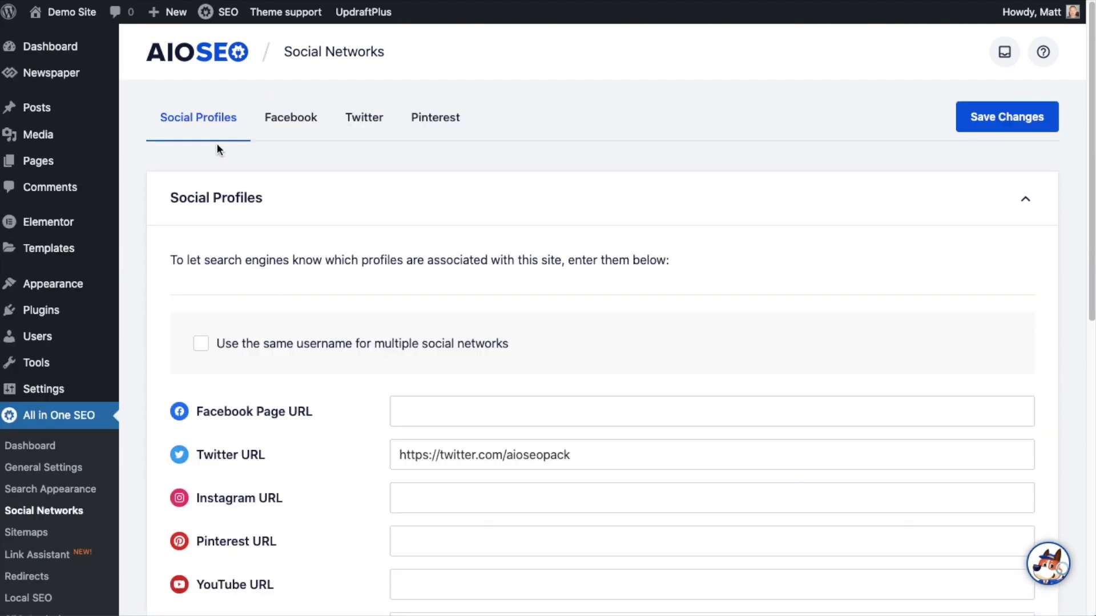
# In the Twitter settings, keep Enable Twitter Card on and the Default Card Type as Summary.
pyautogui.click(360, 127)
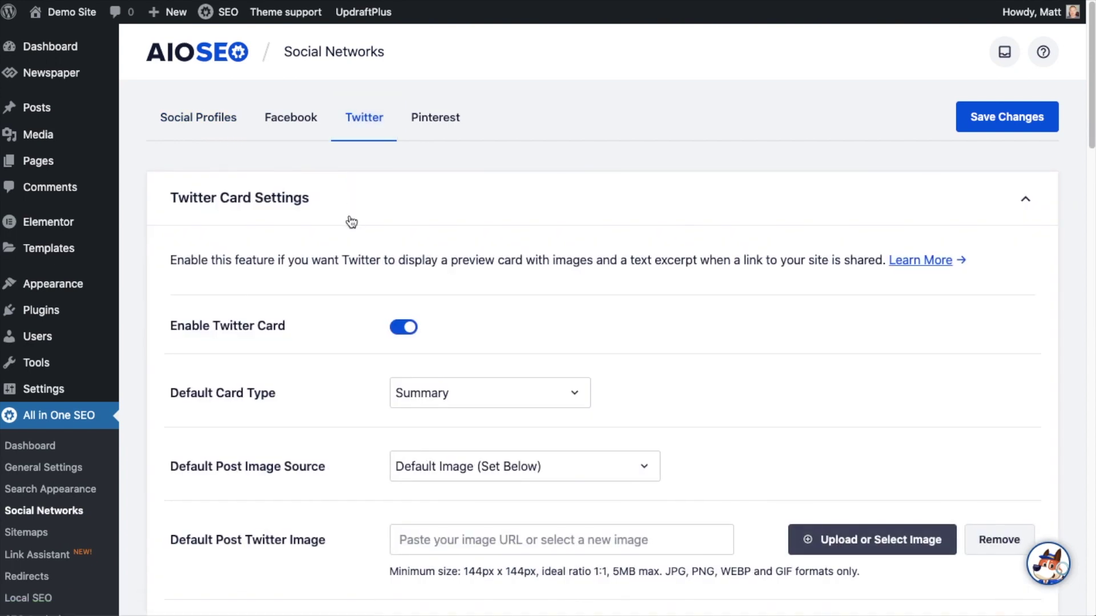
pyautogui.click(403, 327)
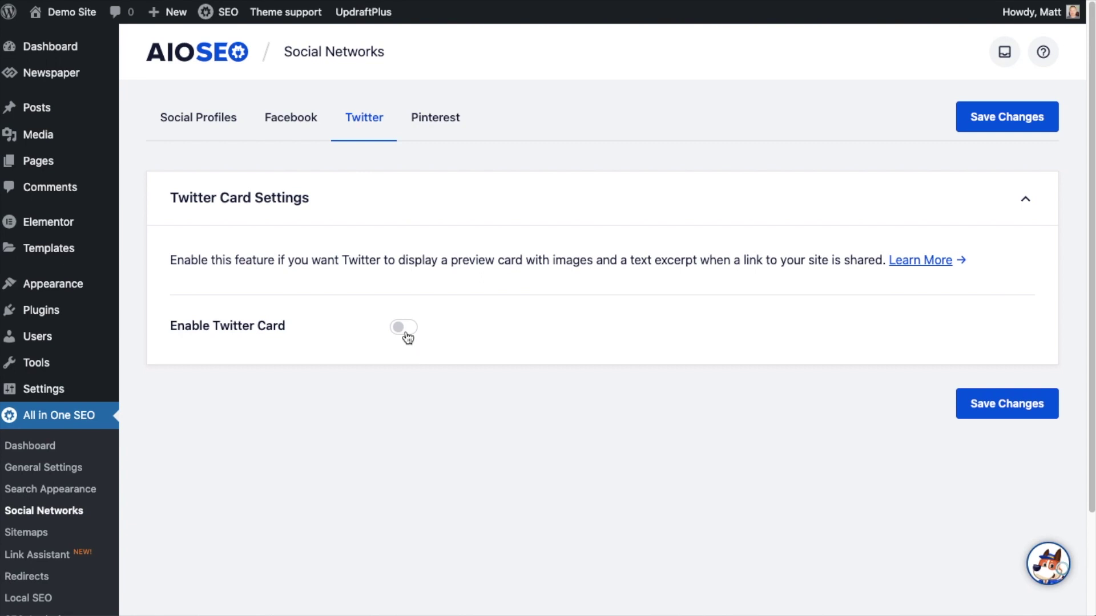
pyautogui.click(405, 331)
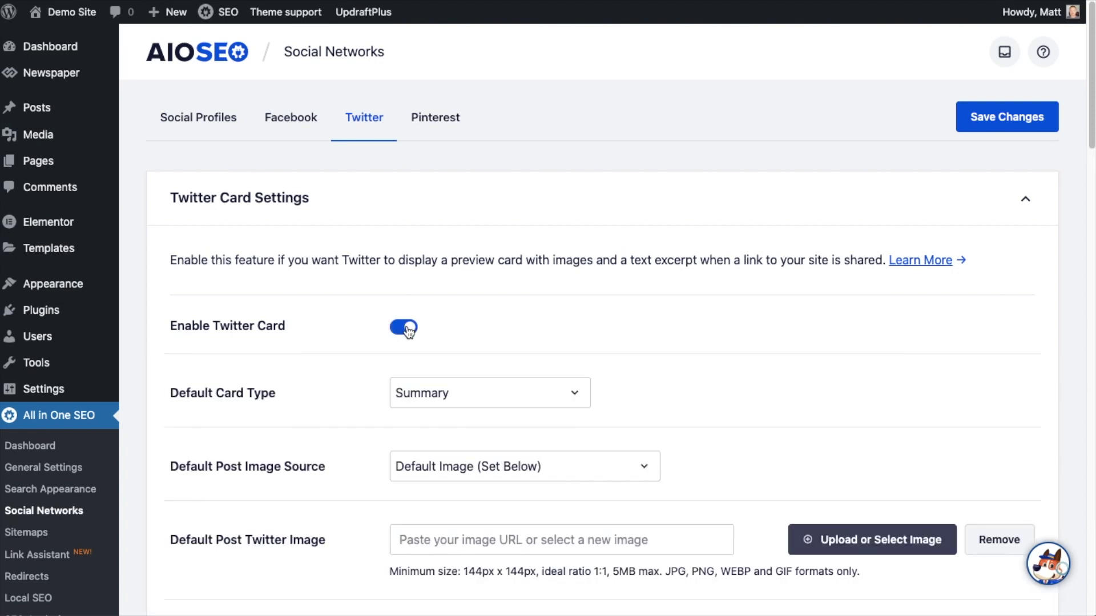
pyautogui.scroll(-3, 554, 276)
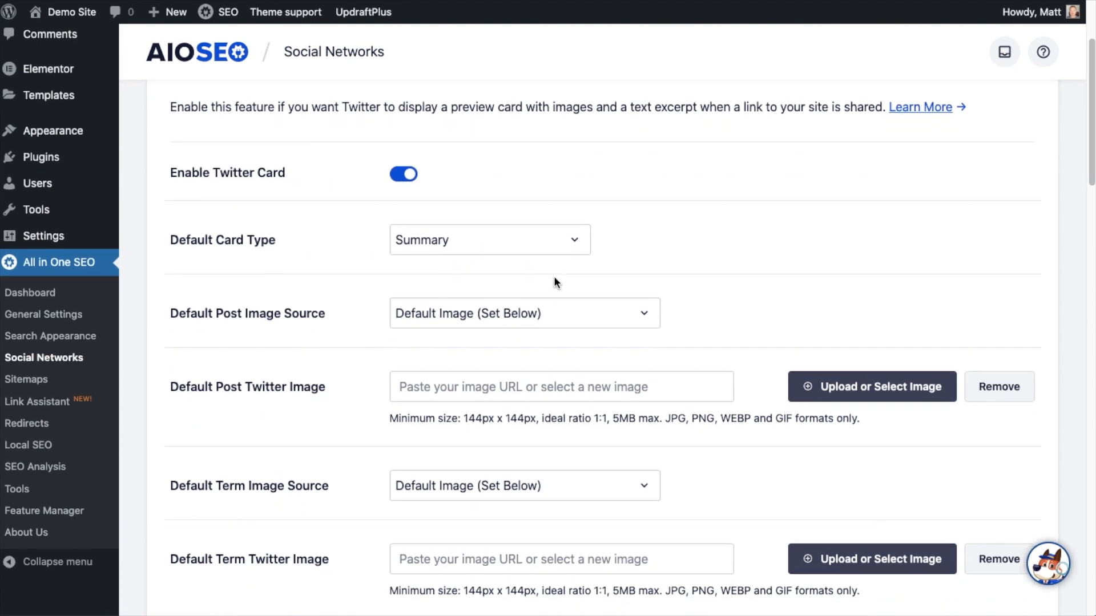
pyautogui.scroll(-2, 310, 193)
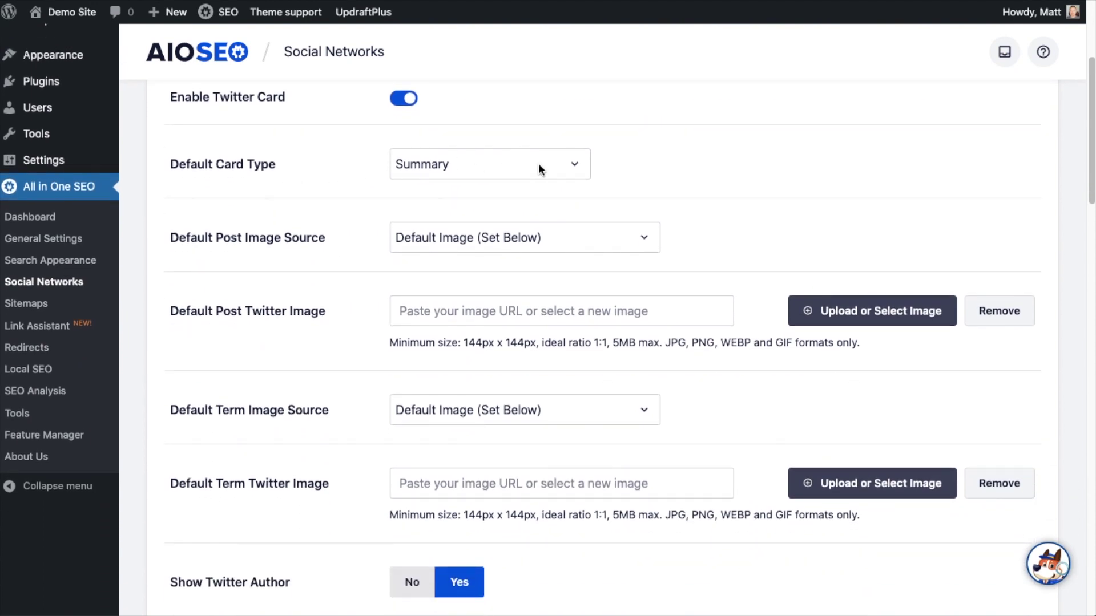
pyautogui.click(567, 172)
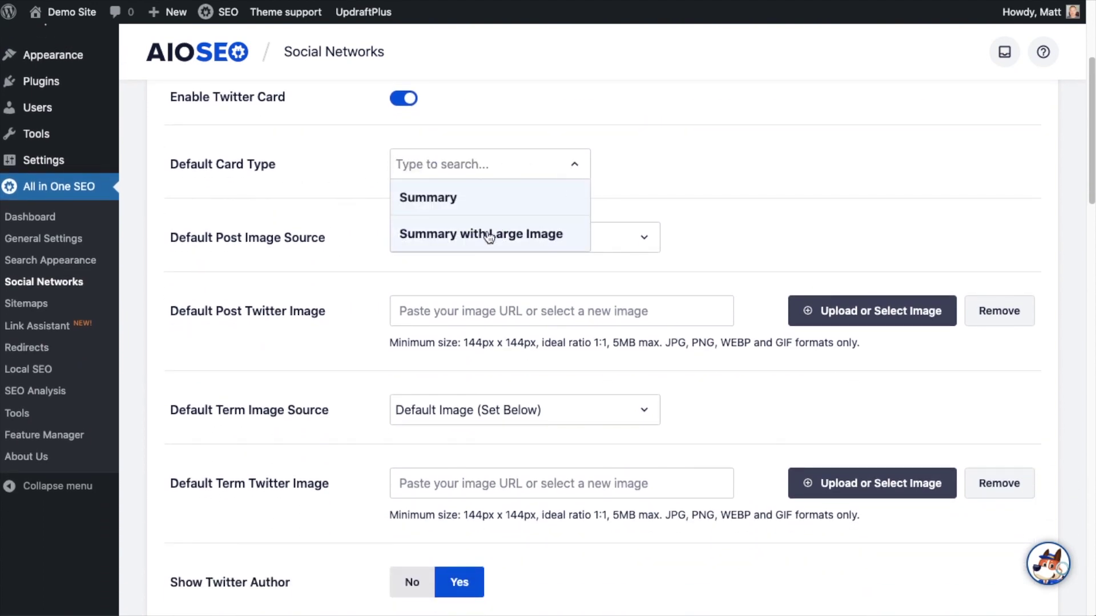
pyautogui.click(461, 204)
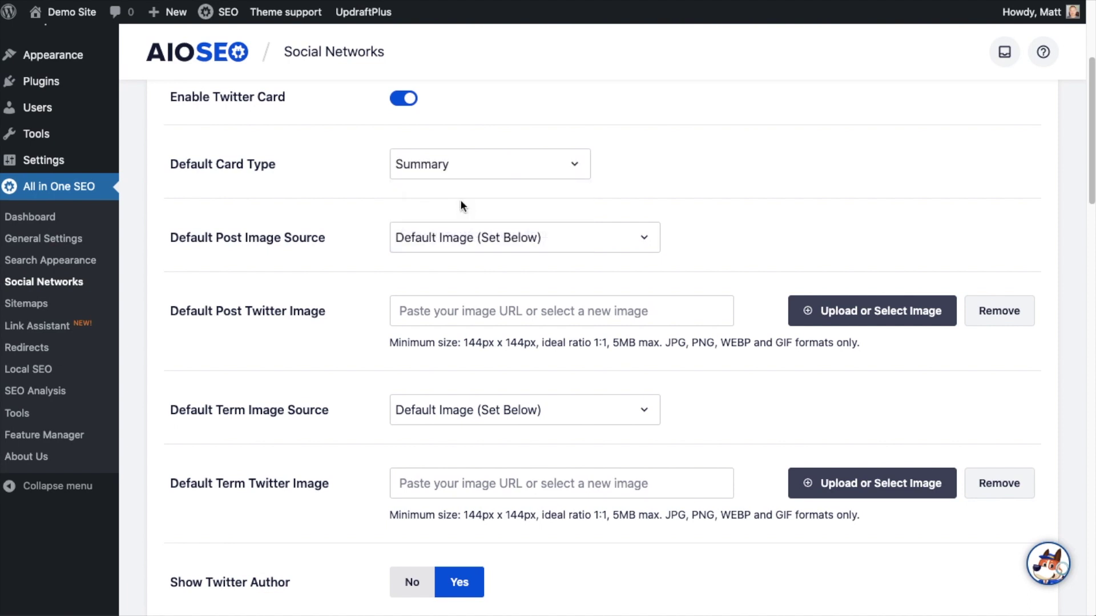
pyautogui.scroll(-2, 340, 188)
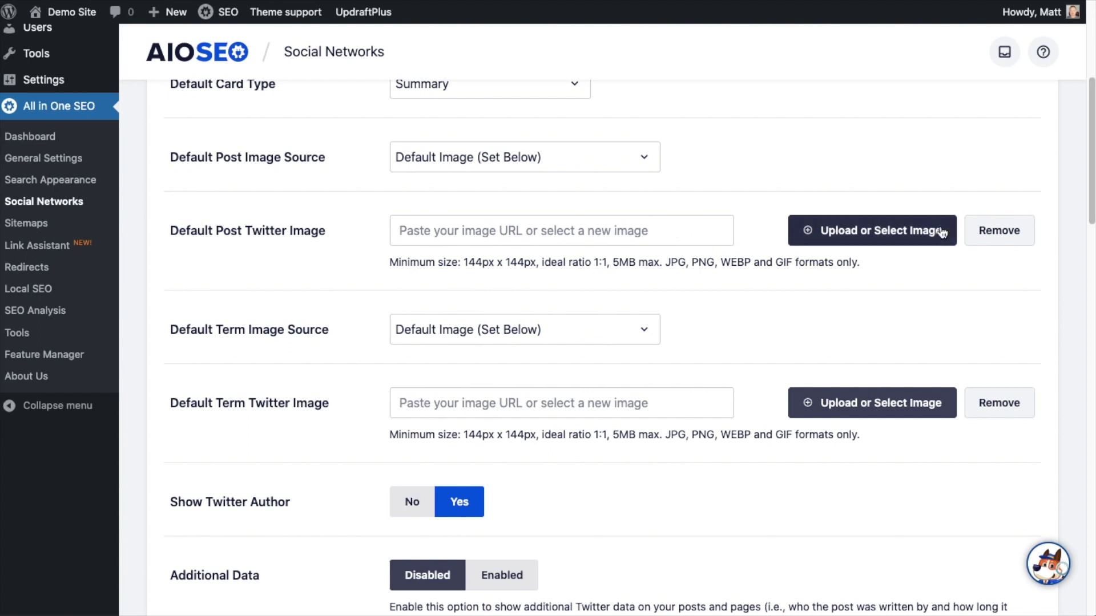
# Set the Twitter Default Post Image Source to Attached Image.
pyautogui.click(649, 159)
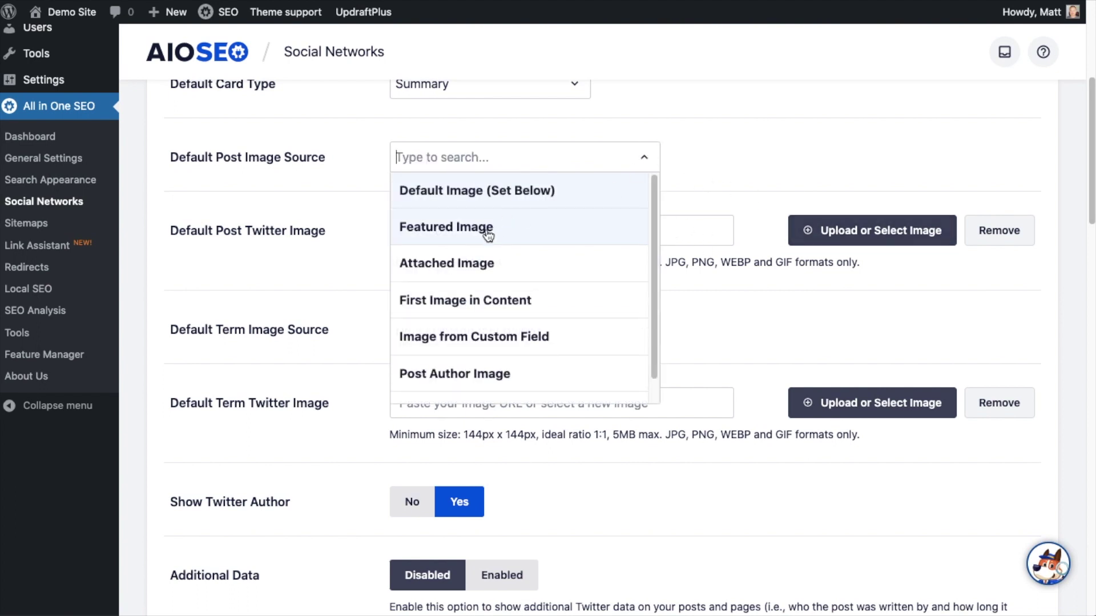
pyautogui.scroll(1, 490, 236)
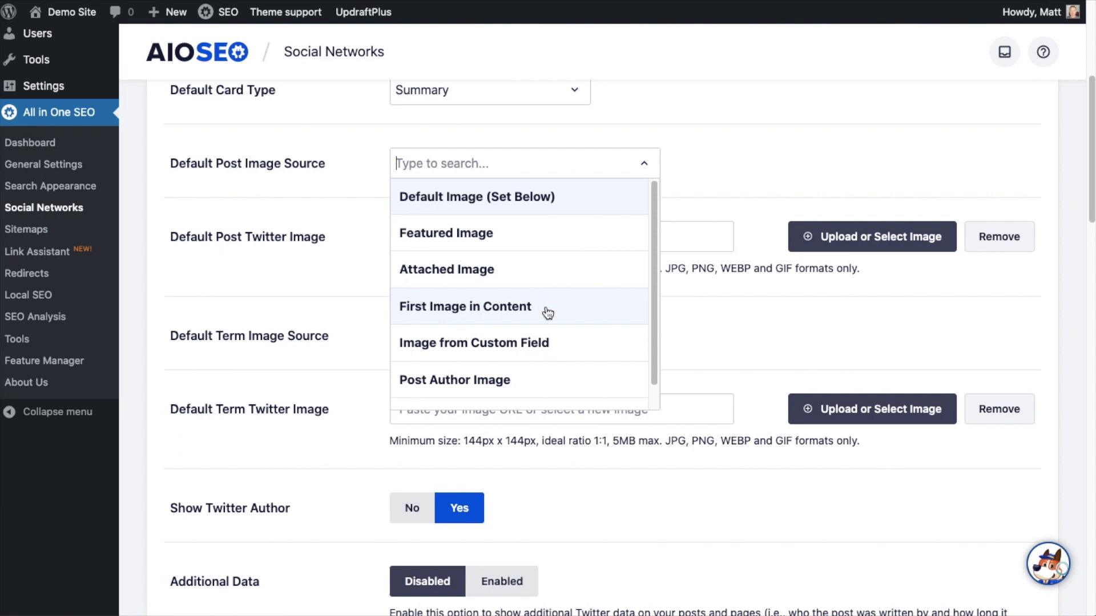
pyautogui.scroll(-3, 548, 313)
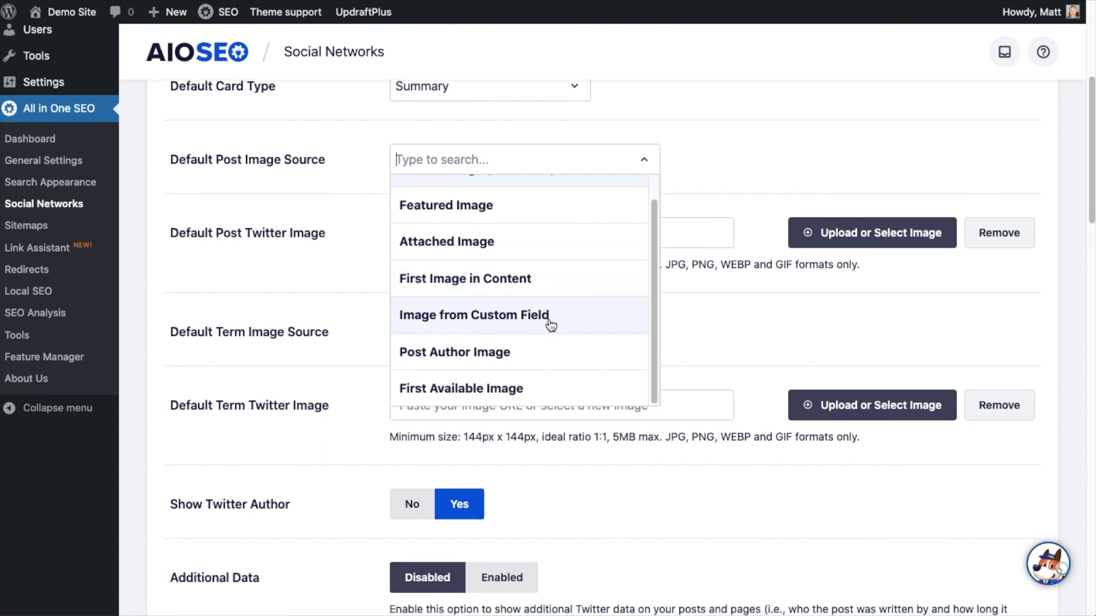
pyautogui.scroll(-2, 550, 324)
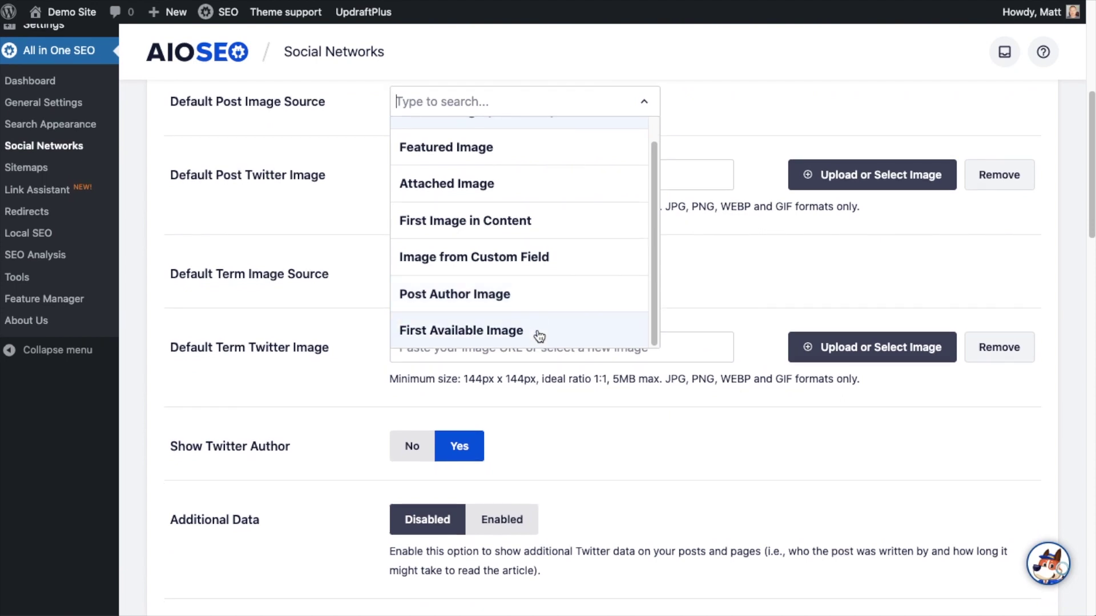
pyautogui.scroll(2, 529, 286)
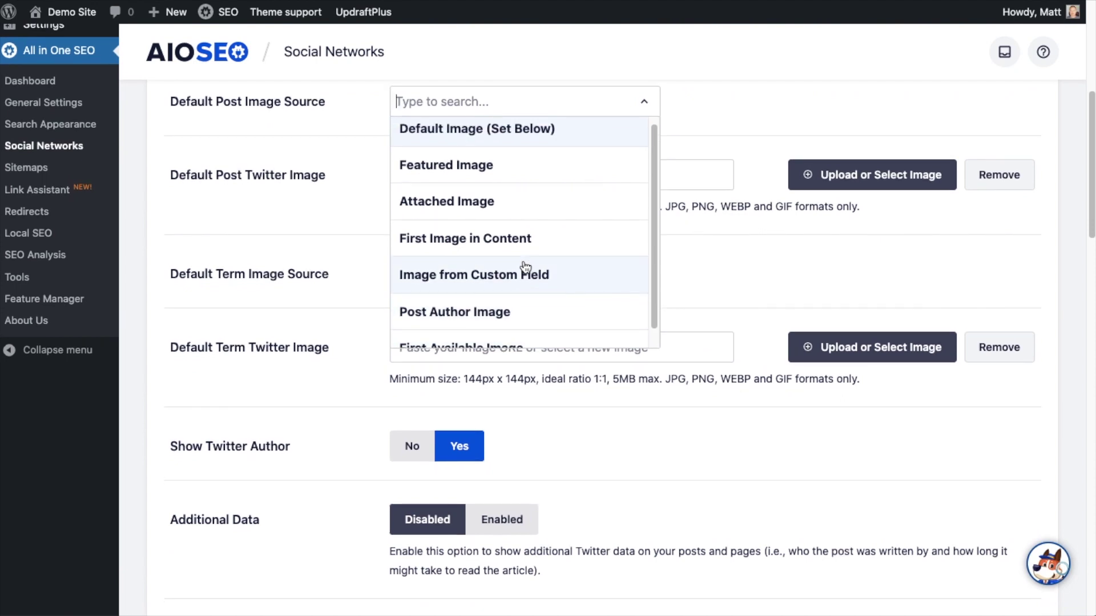
pyautogui.scroll(-1, 509, 303)
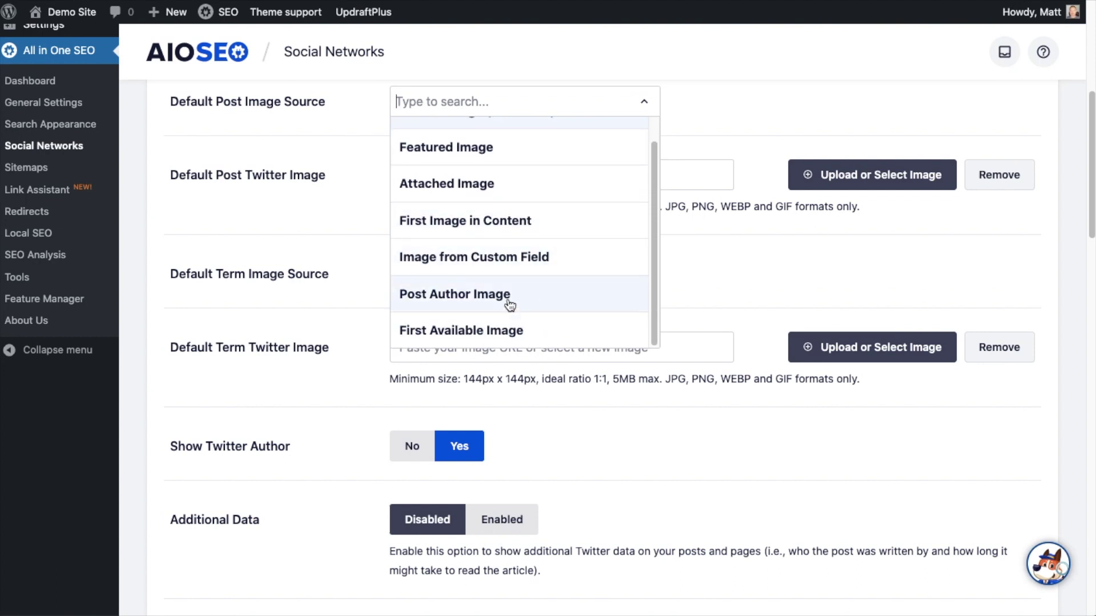
pyautogui.scroll(1, 515, 270)
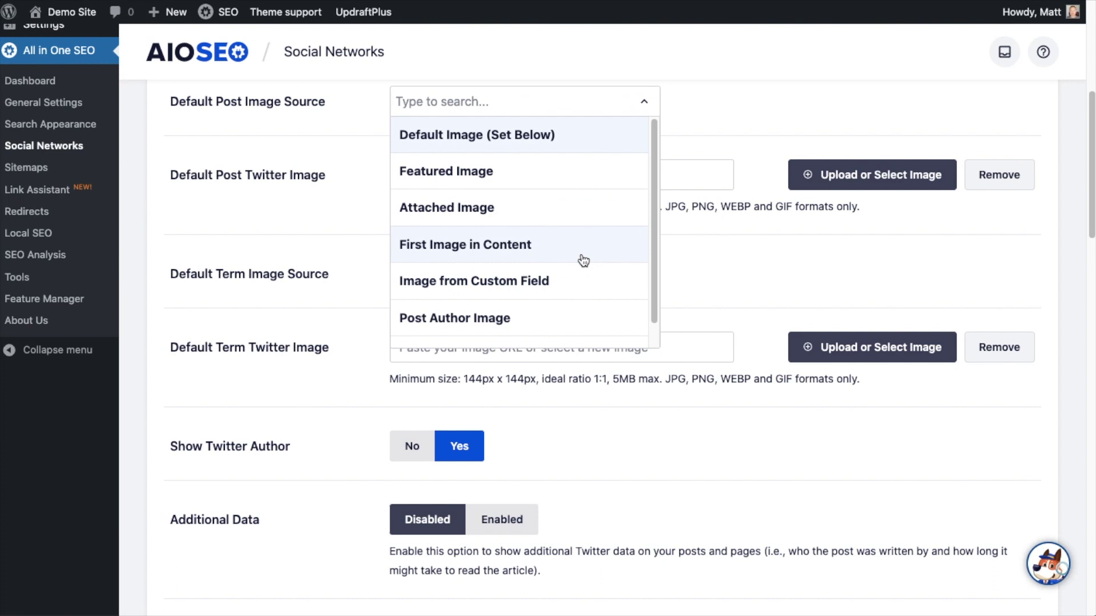
pyautogui.click(468, 213)
pyautogui.scroll(1, 289, 241)
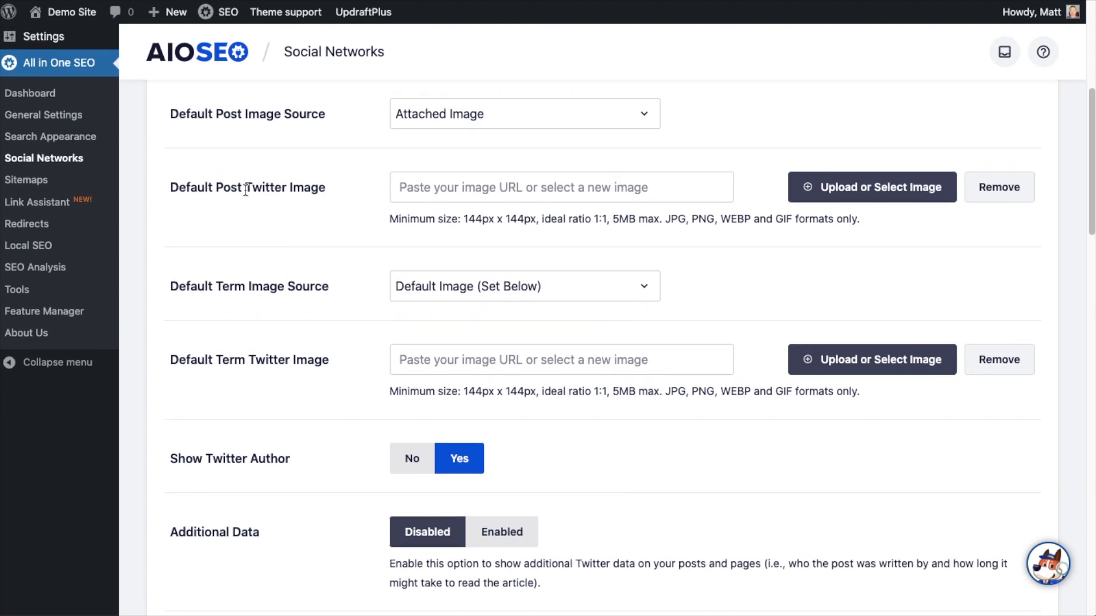
# Choose the DEMO SITE splash image as the default post Twitter image.
pyautogui.click(875, 187)
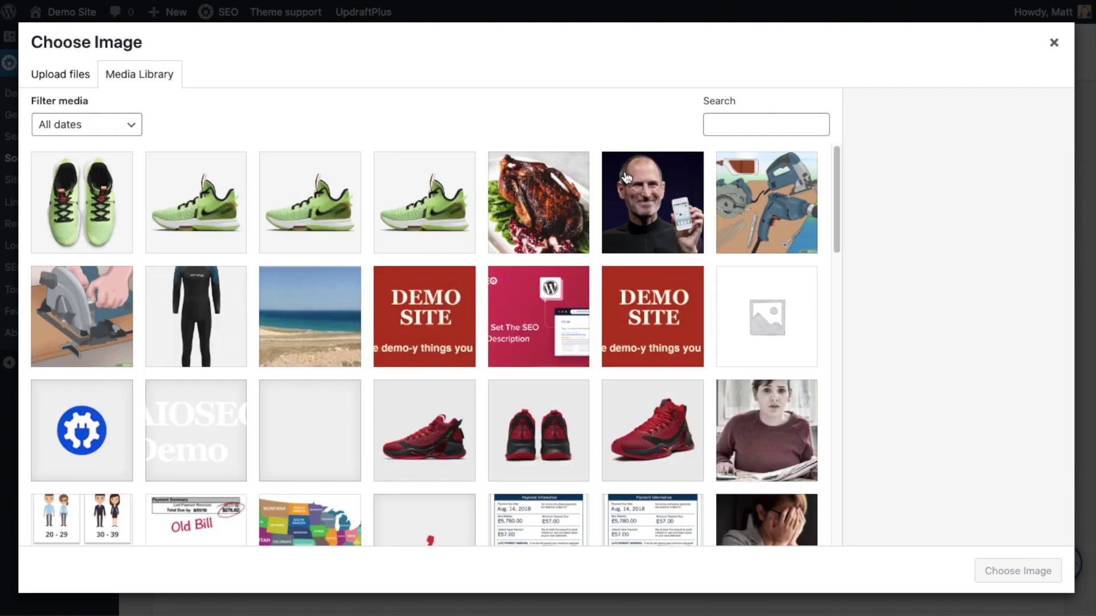
pyautogui.click(436, 295)
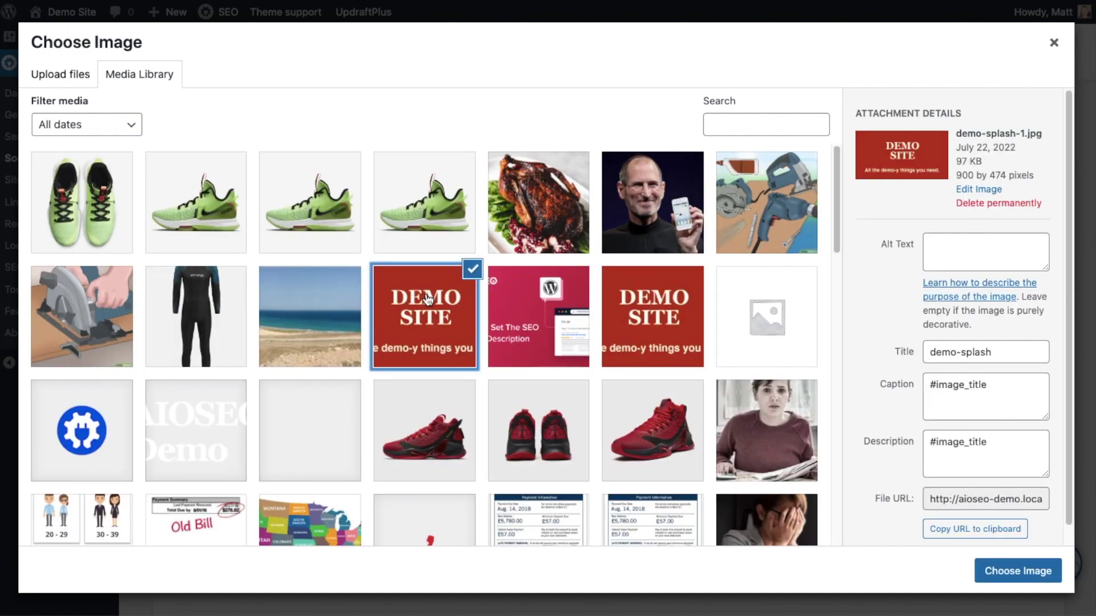
pyautogui.click(999, 573)
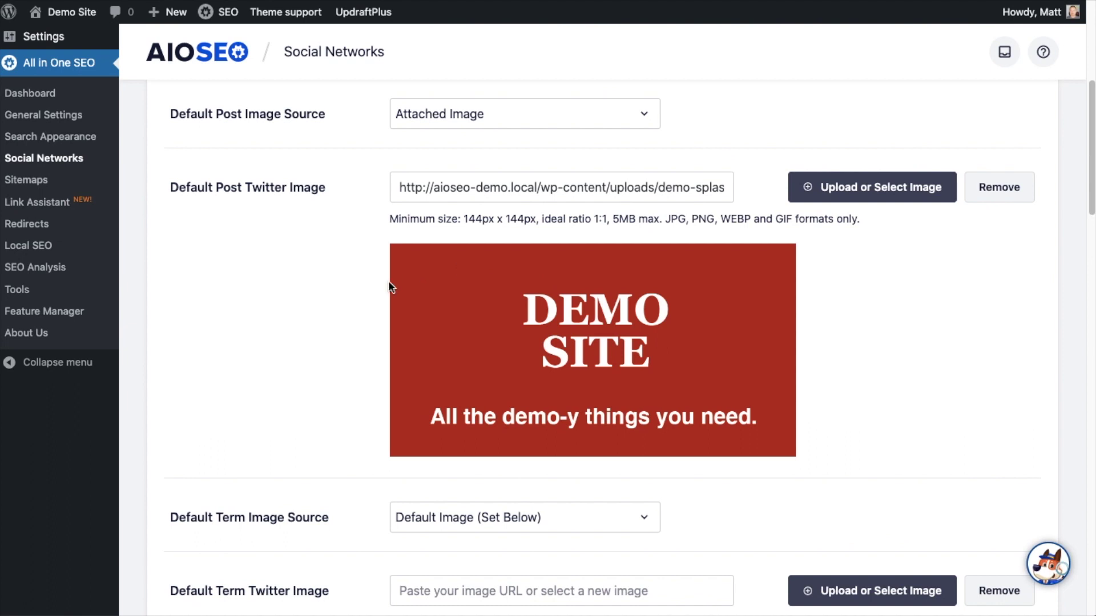
# Try Default Image (Set Below) as the post image source, then revert to Attached Image.
pyautogui.click(513, 117)
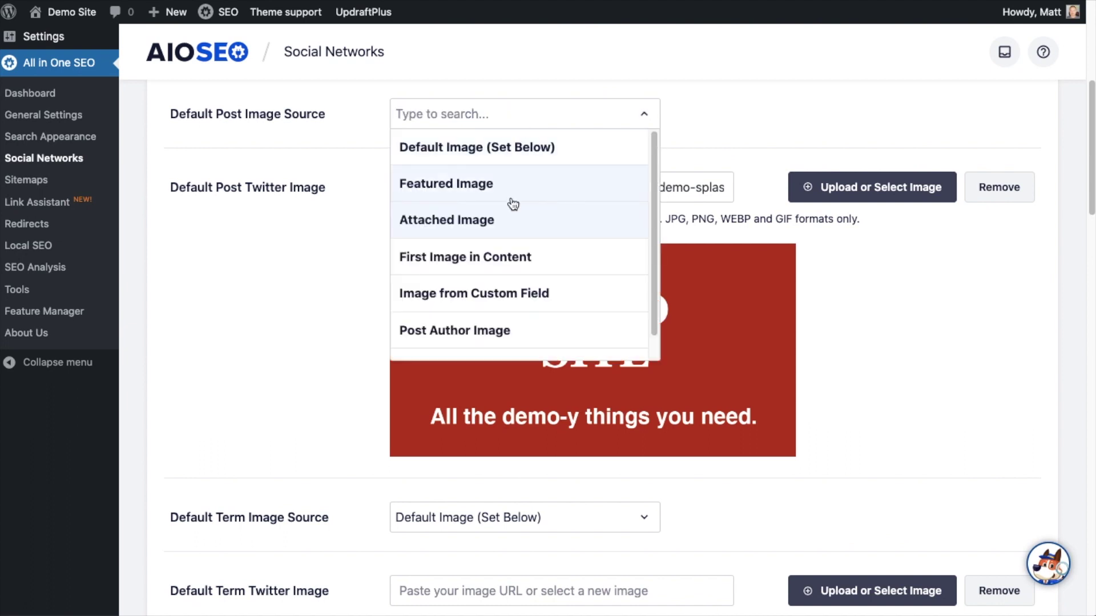
pyautogui.click(431, 147)
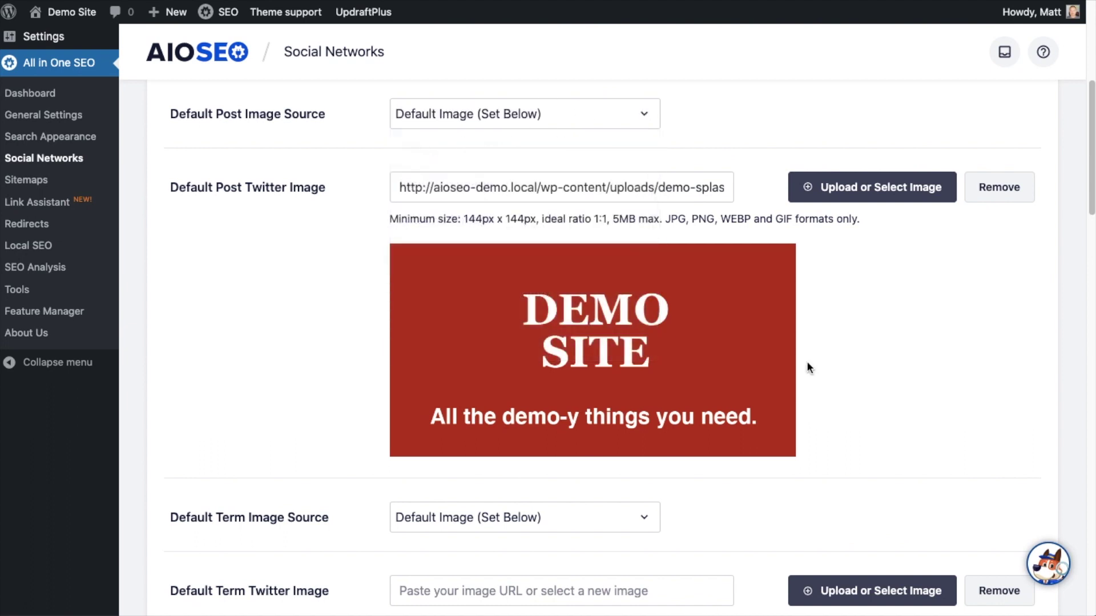
pyautogui.click(517, 112)
pyautogui.click(495, 221)
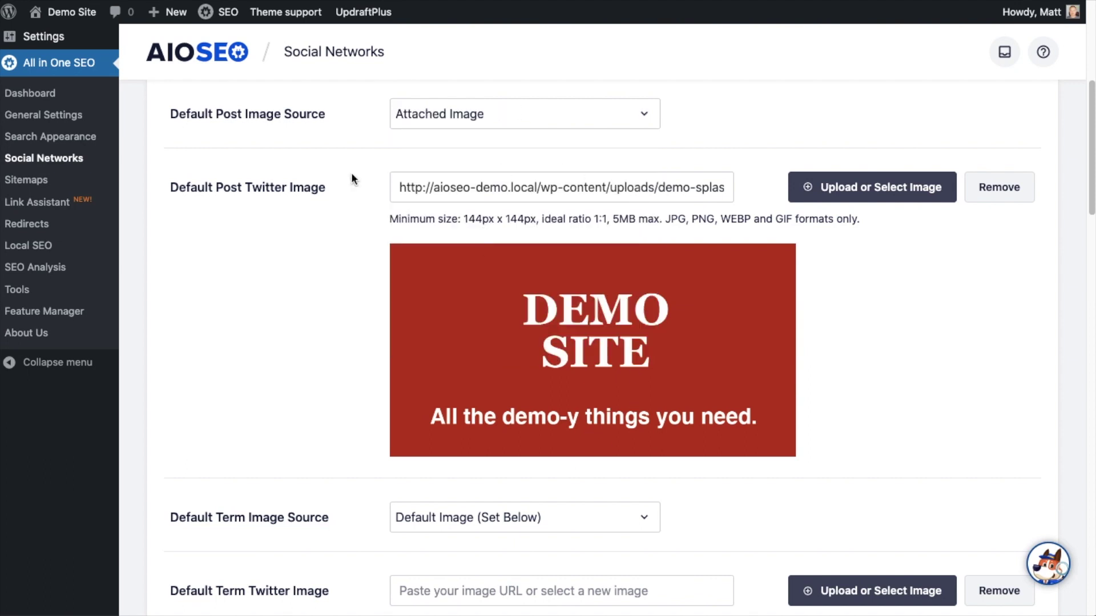
pyautogui.scroll(-1, 452, 306)
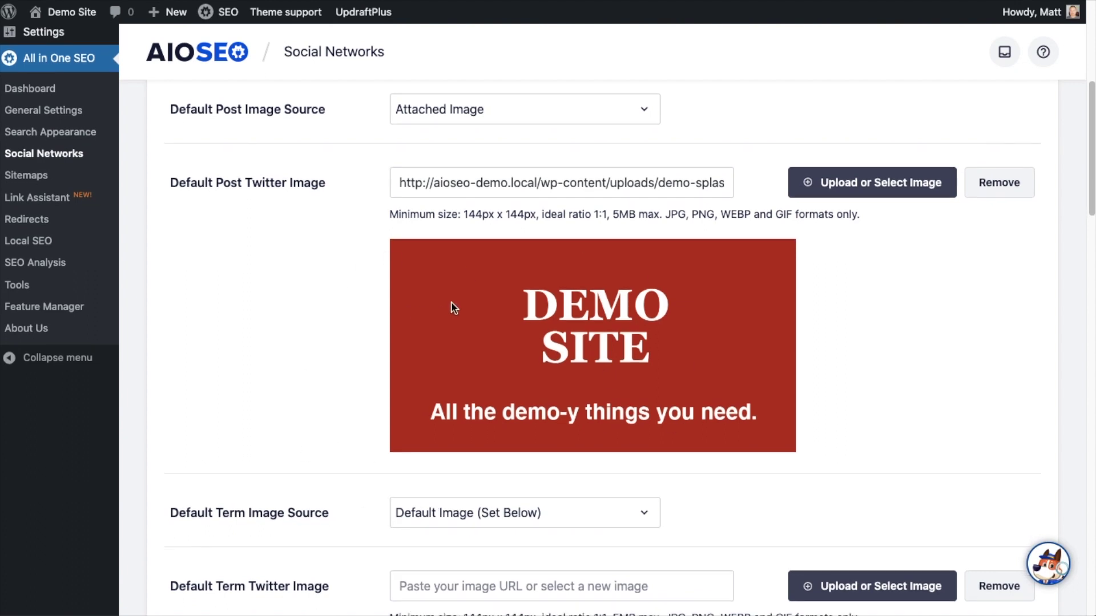
pyautogui.scroll(-6, 338, 259)
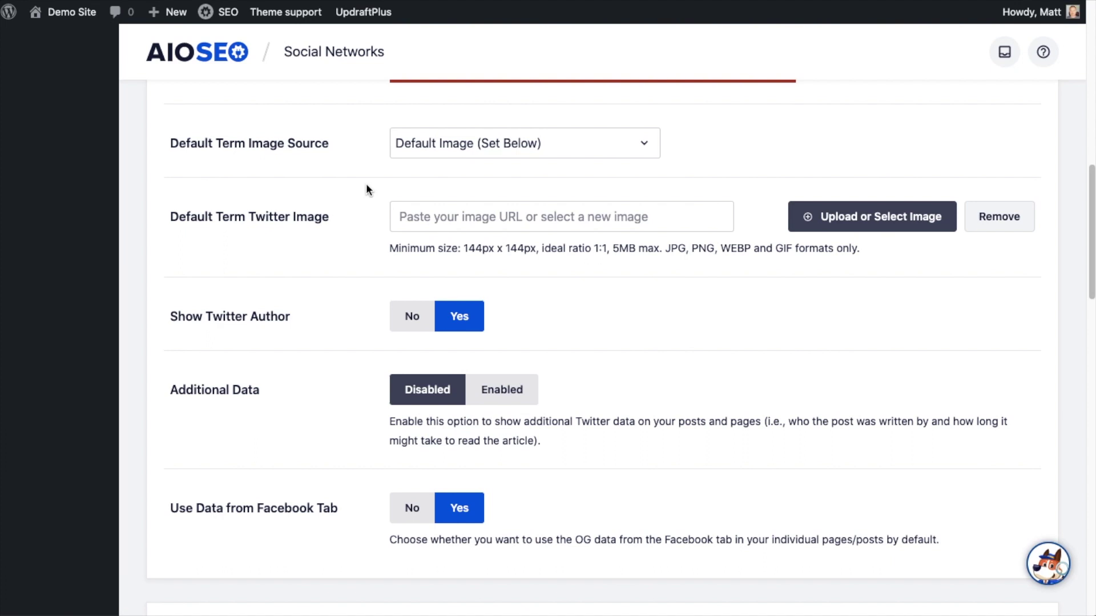
# Keep term image source as Default Image (Set Below) and choose the black wetsuit photo as default term image.
pyautogui.click(538, 143)
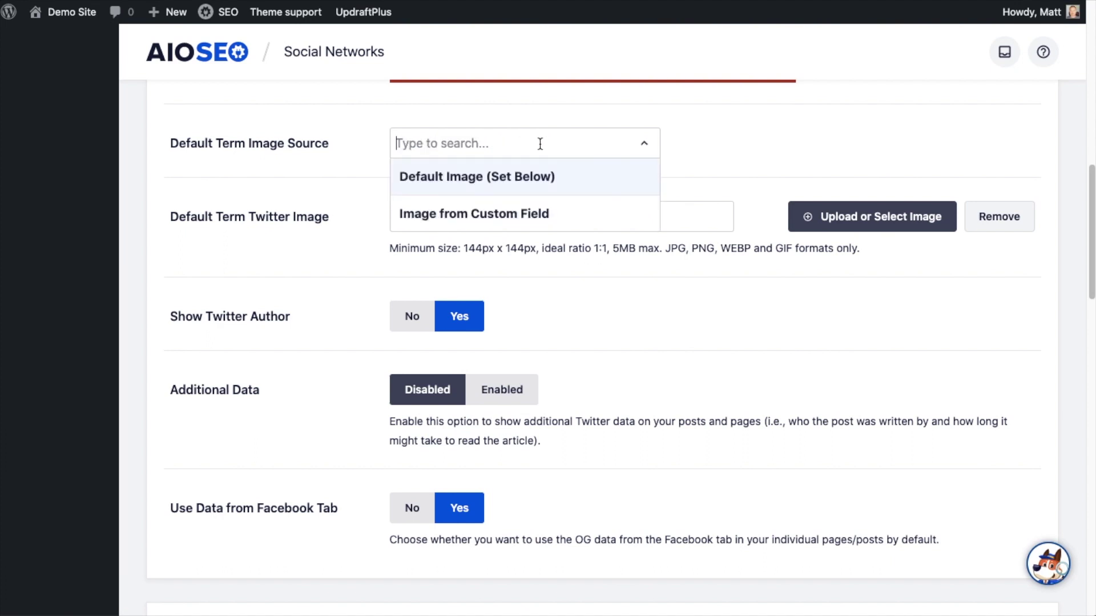
pyautogui.click(529, 178)
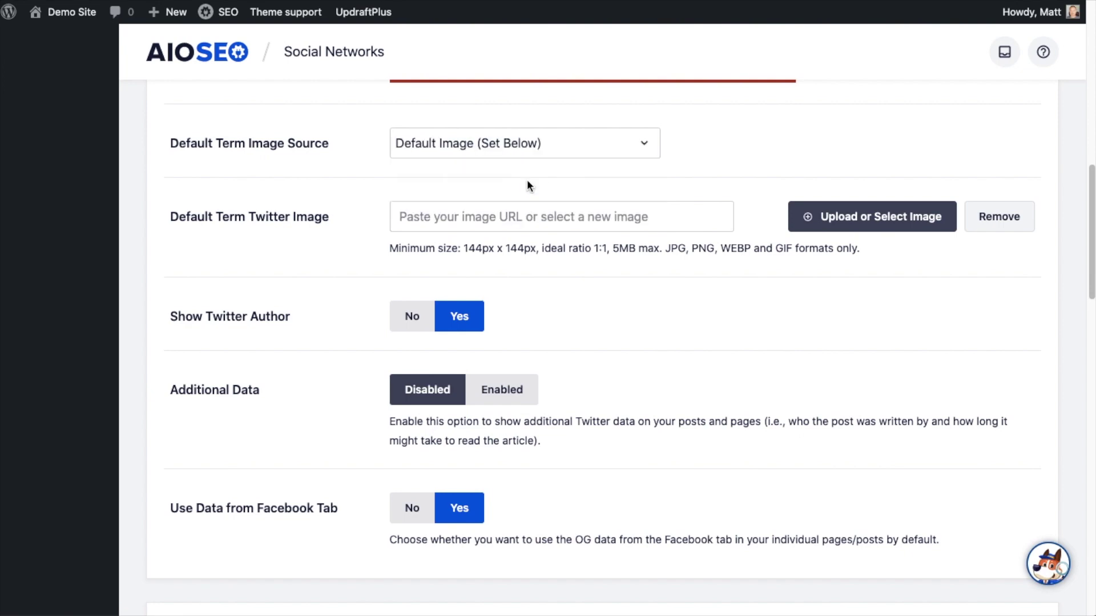
pyautogui.click(864, 221)
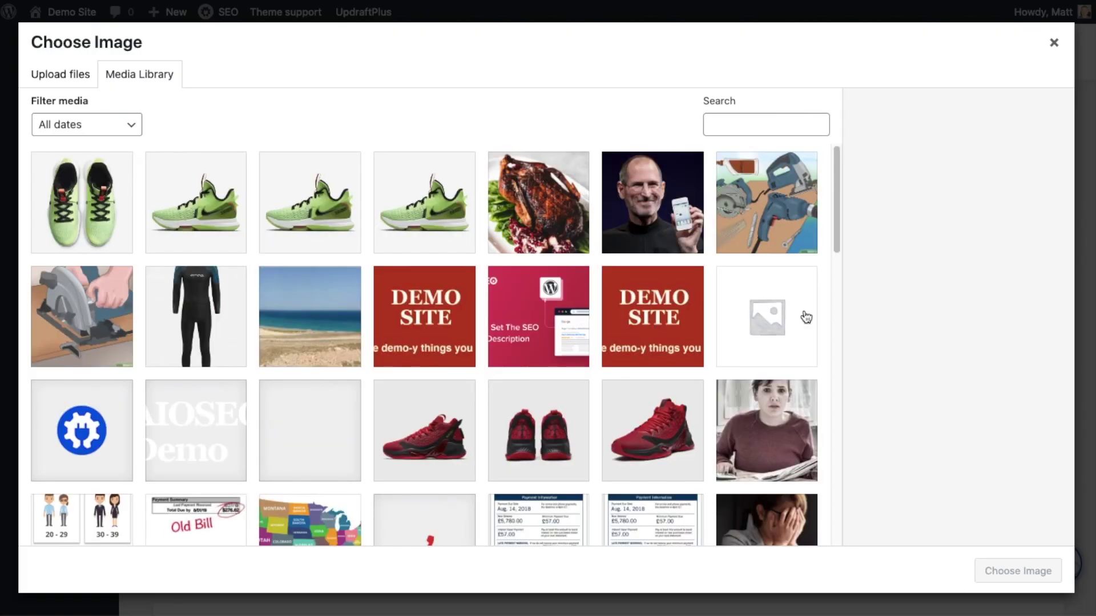
pyautogui.click(210, 310)
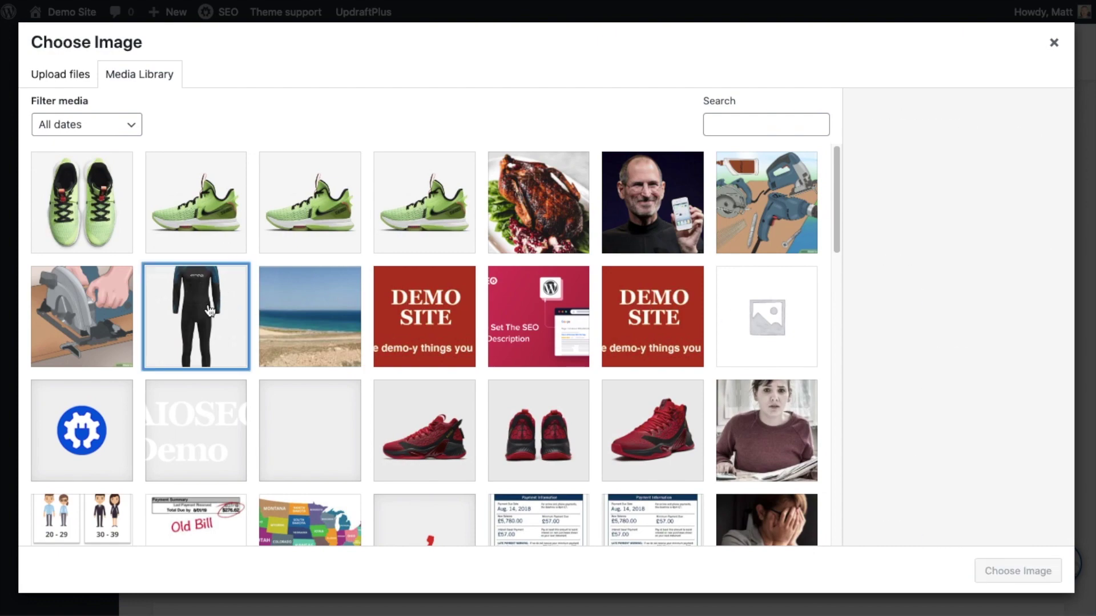
pyautogui.click(994, 573)
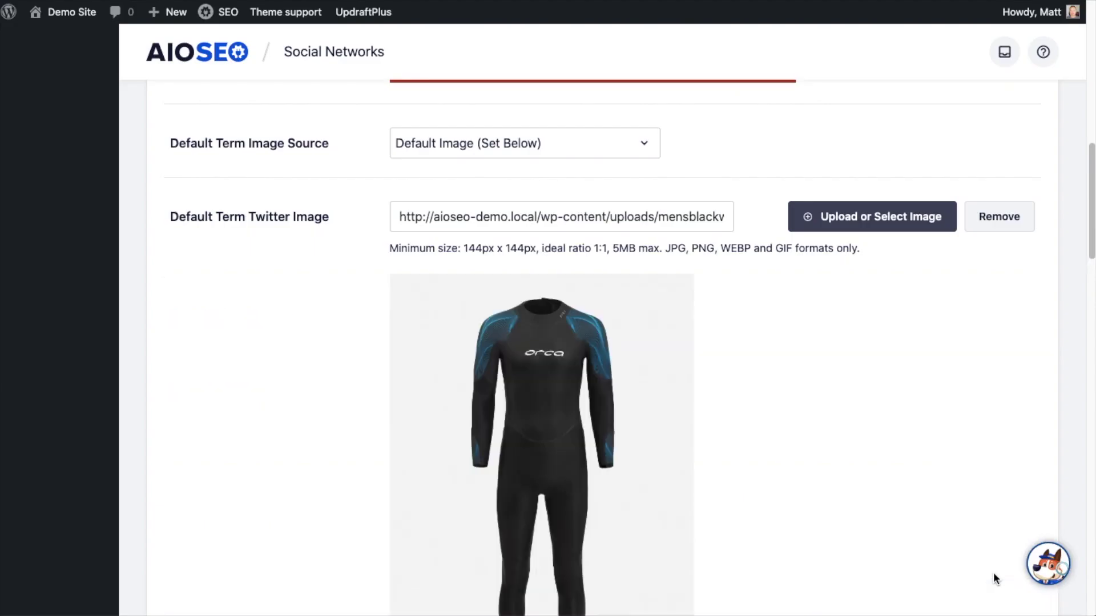
pyautogui.scroll(-3, 743, 397)
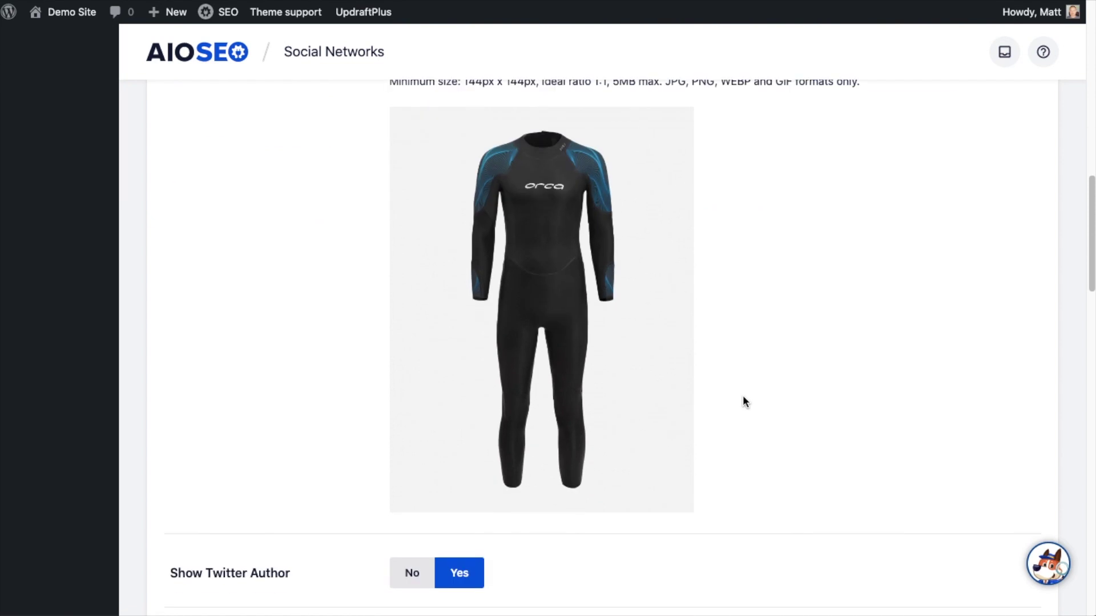
pyautogui.scroll(-5, 743, 400)
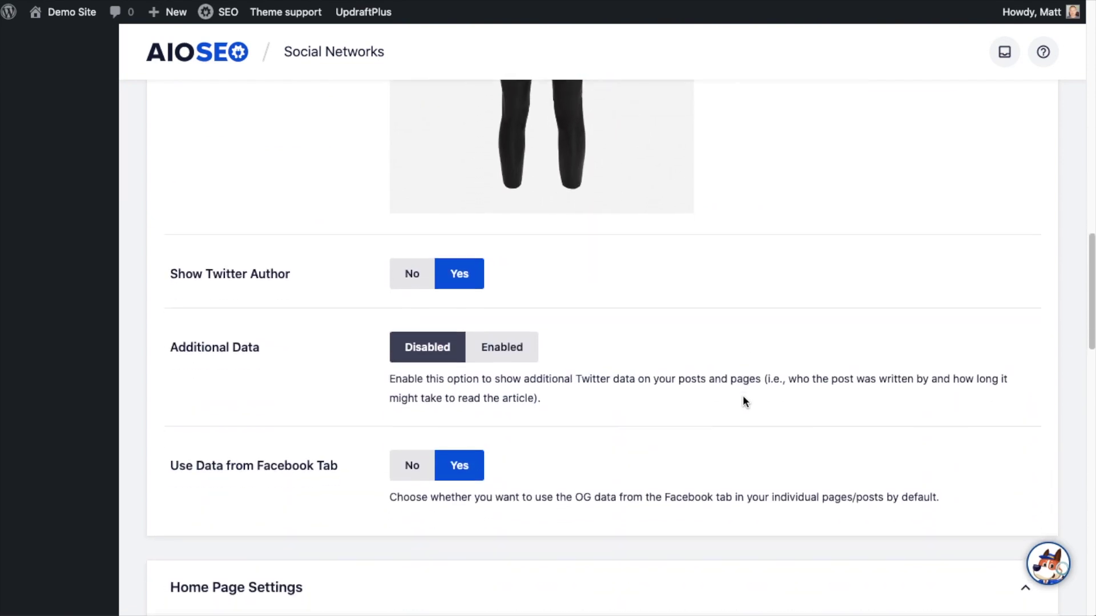
pyautogui.scroll(-3, 743, 401)
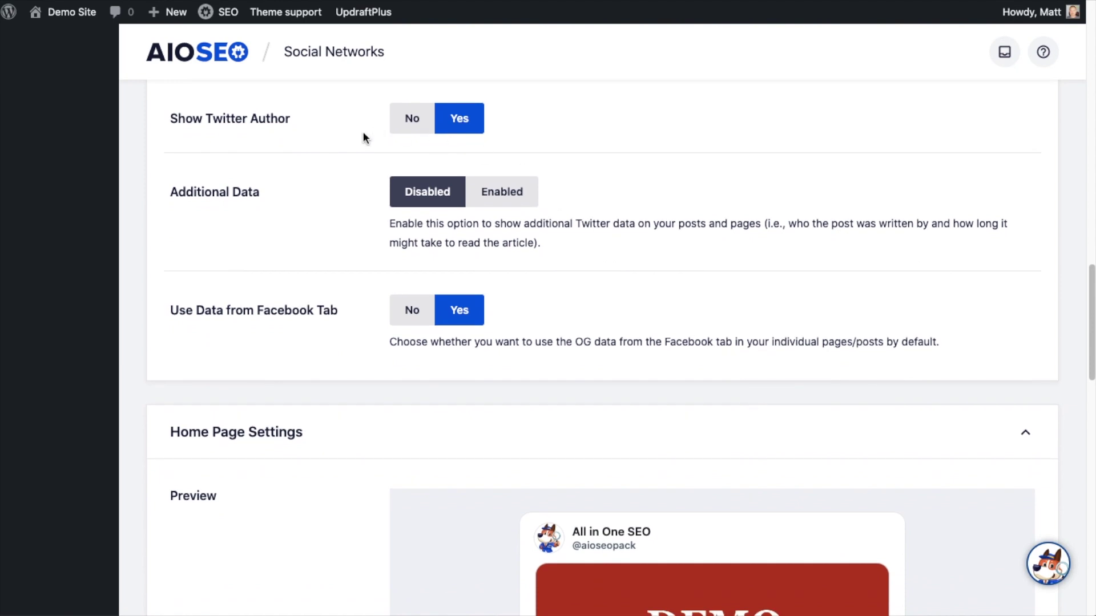
# Leave Show Twitter Author set to Yes and Additional Data disabled.
pyautogui.click(412, 121)
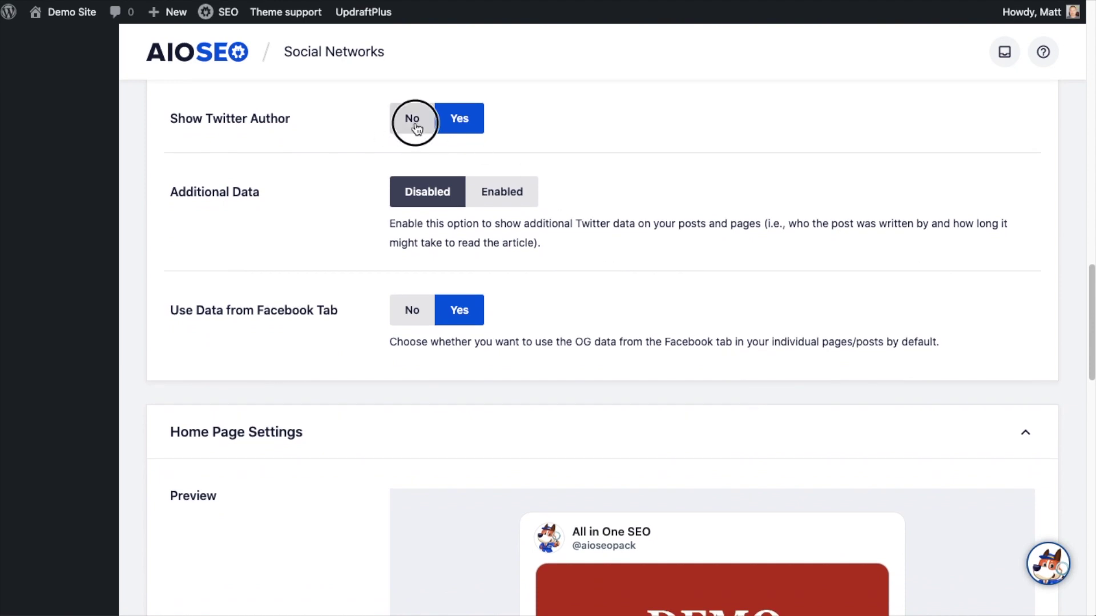
pyautogui.click(464, 130)
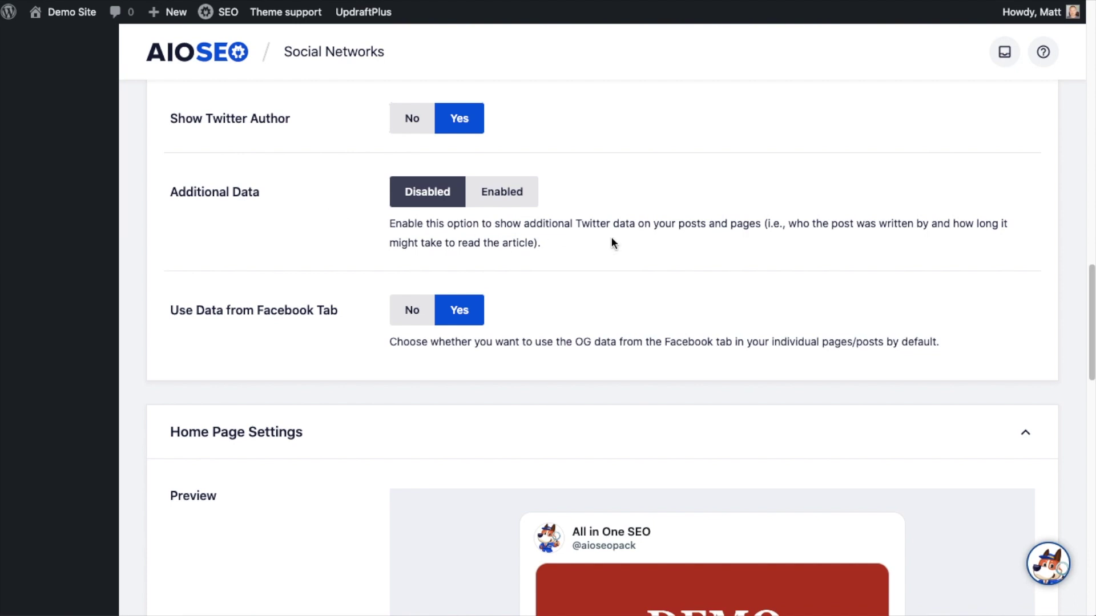
pyautogui.click(509, 198)
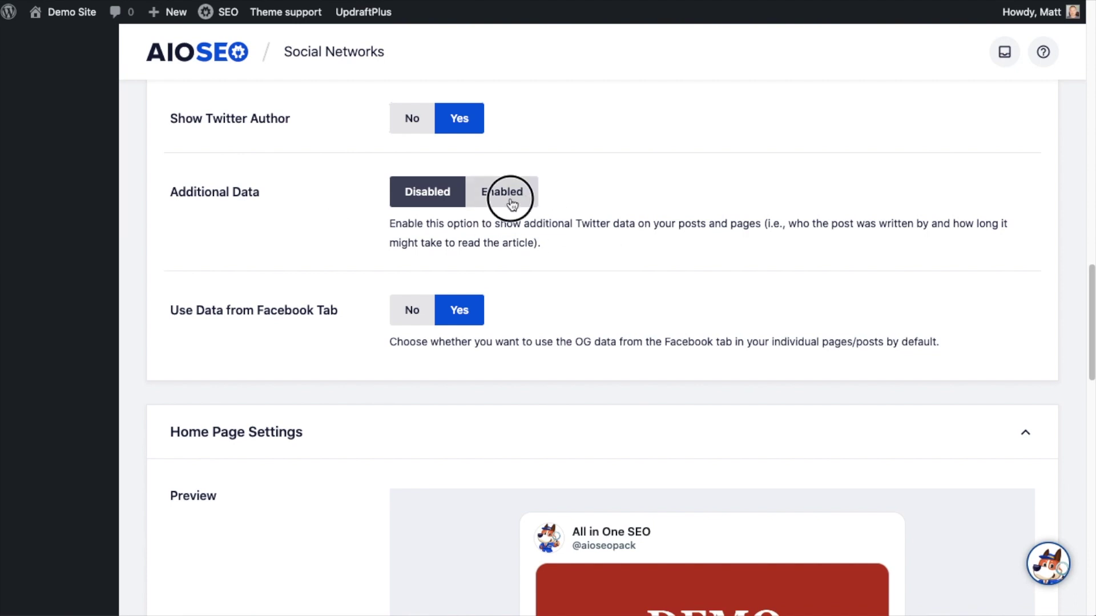
pyautogui.click(439, 196)
pyautogui.scroll(-1, 520, 228)
pyautogui.scroll(-3, 520, 228)
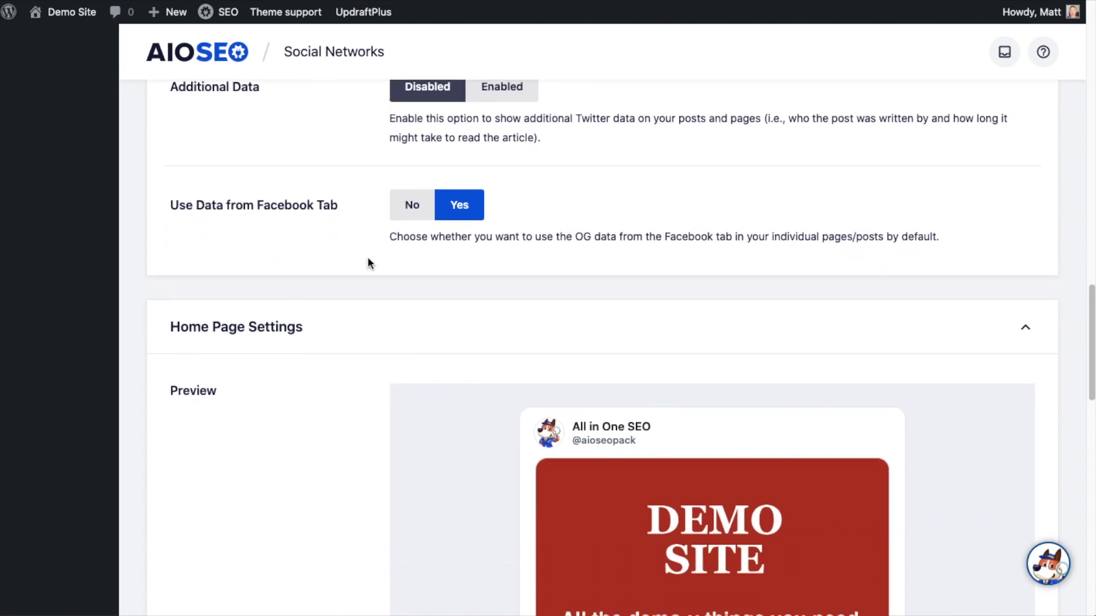
# Set Use Data from Facebook Tab to No, then view the Facebook sharing settings.
pyautogui.click(416, 206)
pyautogui.click(453, 207)
pyautogui.scroll(1, 431, 232)
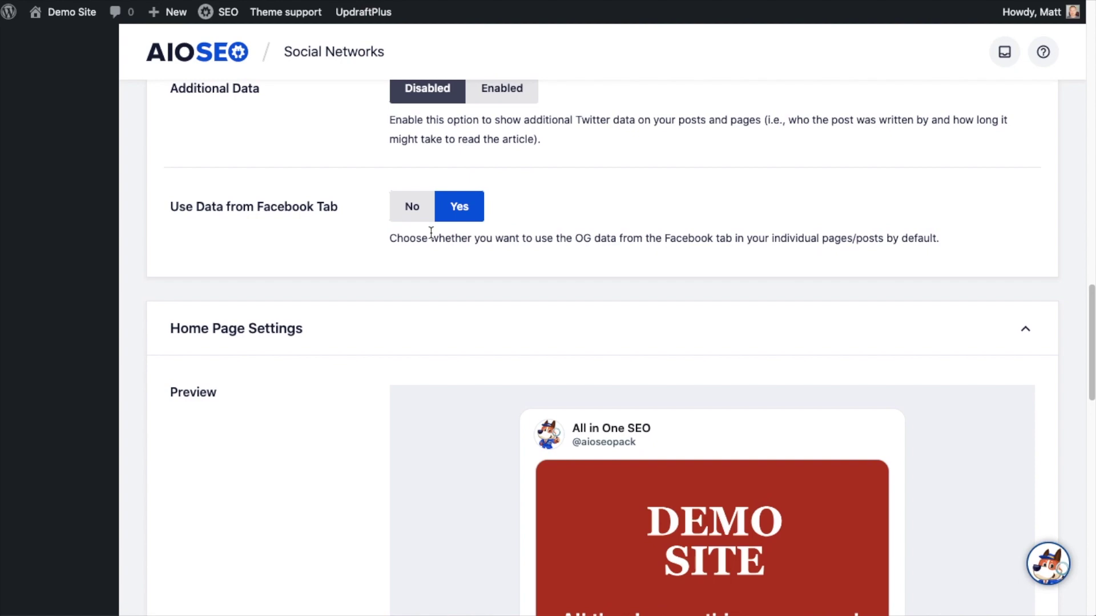
pyautogui.scroll(20, 431, 232)
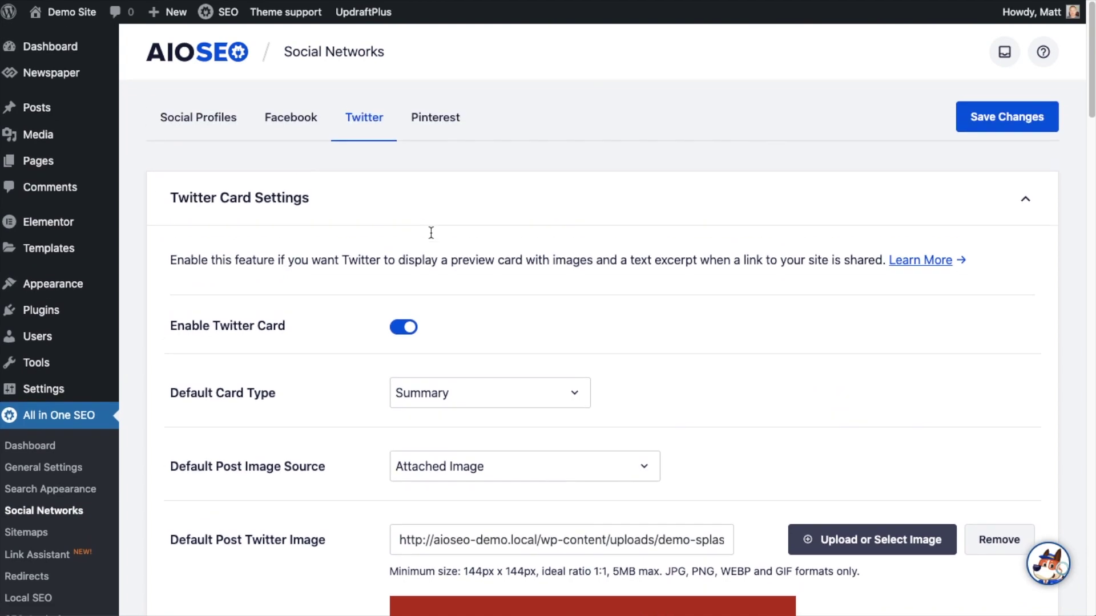
pyautogui.click(305, 119)
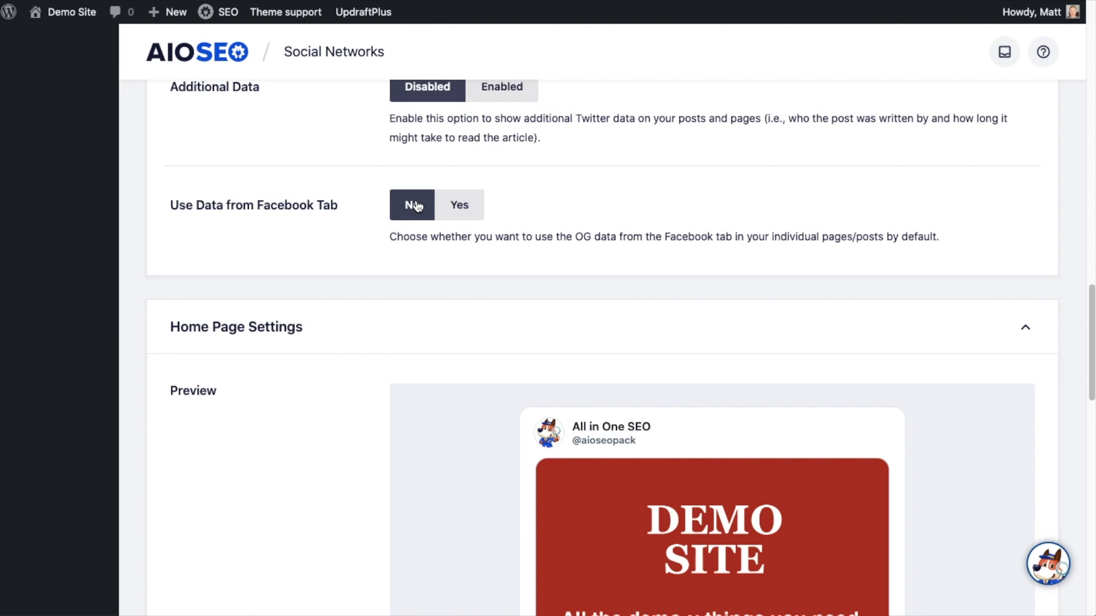
pyautogui.scroll(-5, 567, 288)
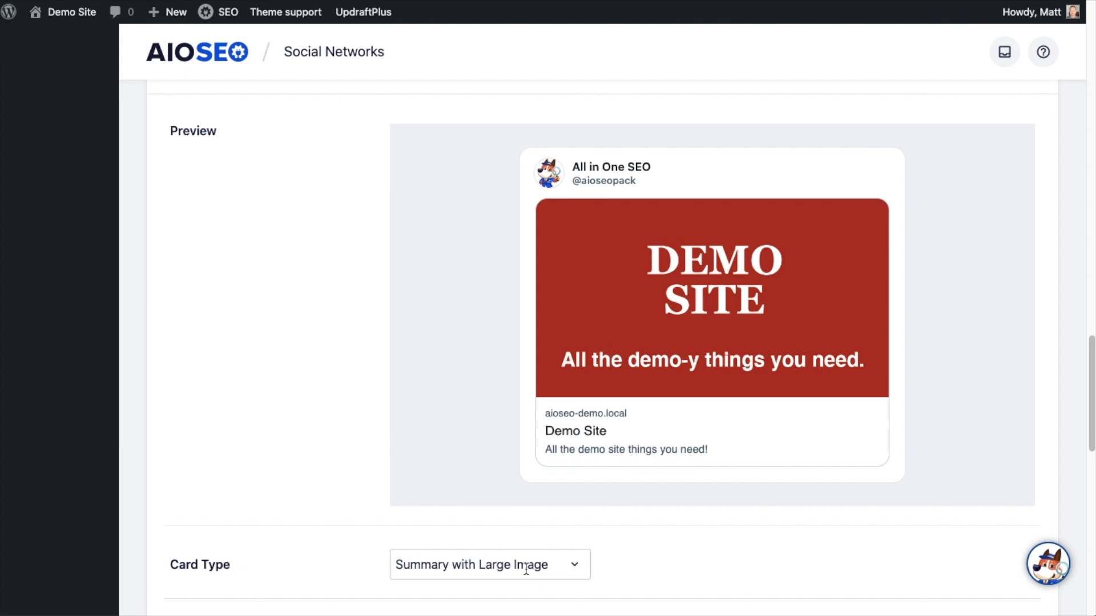
pyautogui.scroll(-3, 572, 572)
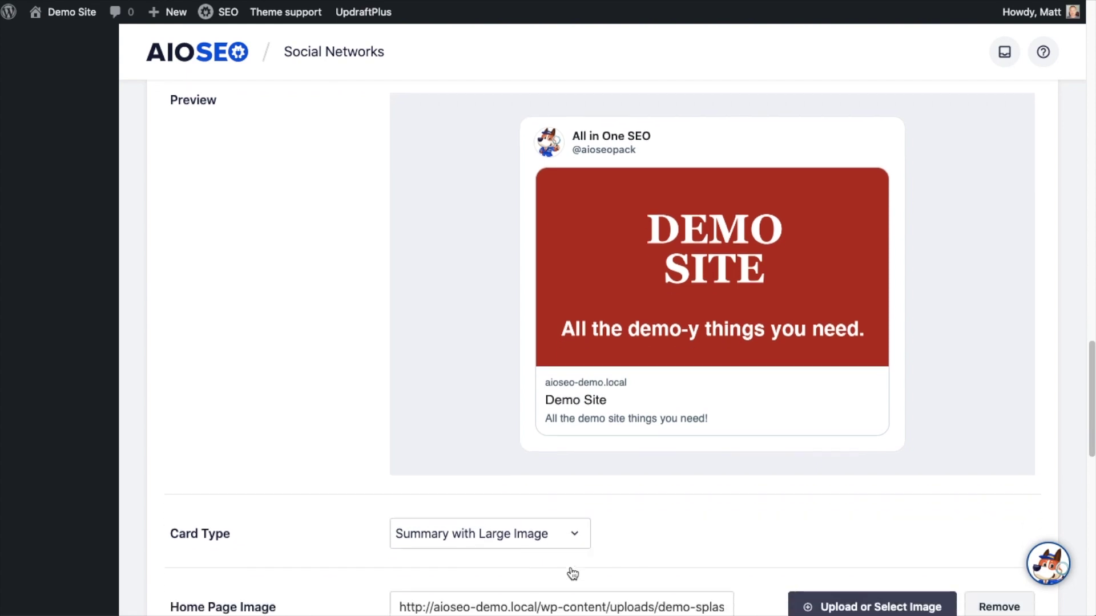
pyautogui.click(569, 482)
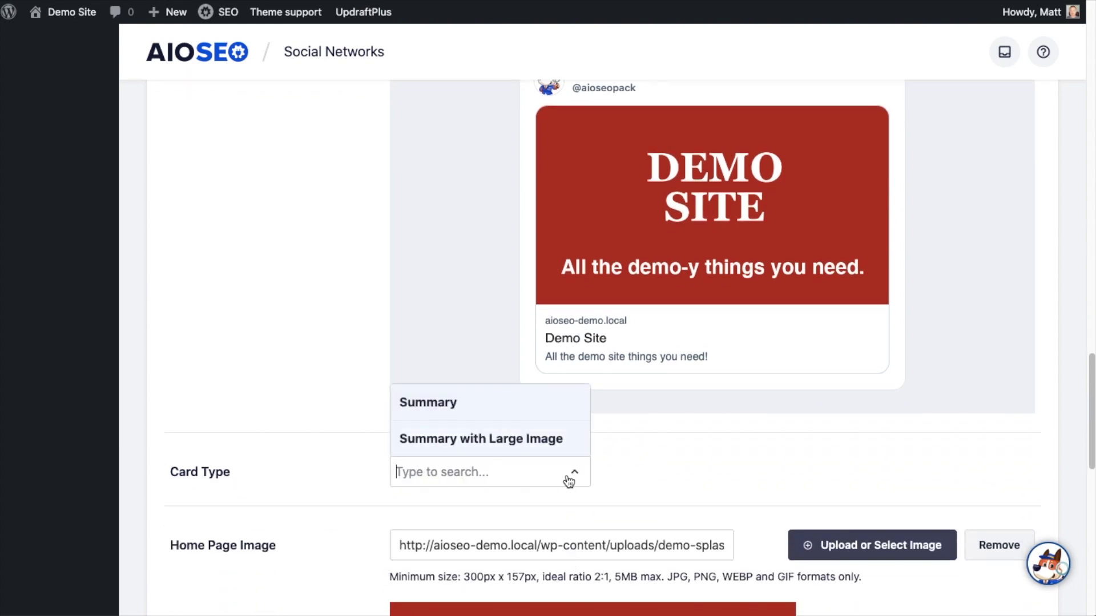
pyautogui.click(459, 403)
pyautogui.scroll(3, 622, 351)
pyautogui.scroll(2, 622, 355)
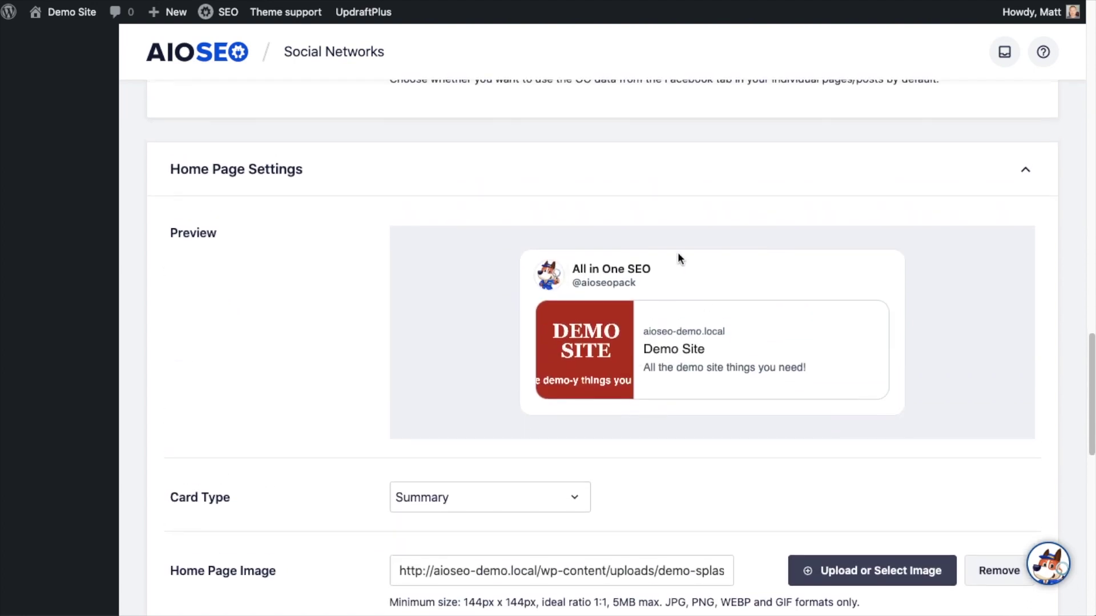
pyautogui.click(571, 502)
pyautogui.click(489, 466)
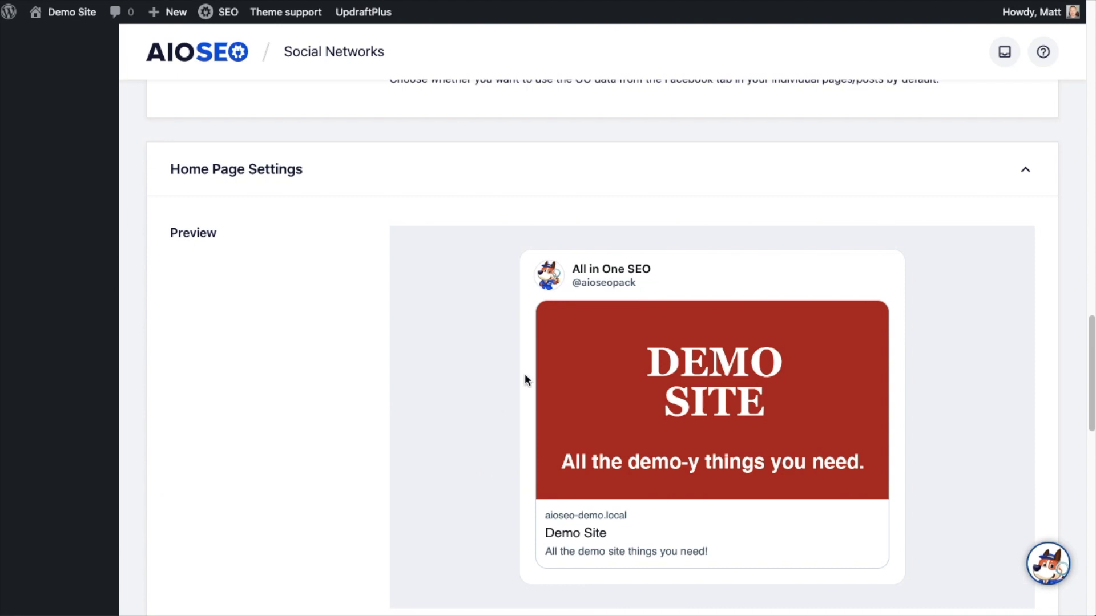
pyautogui.scroll(-9, 526, 379)
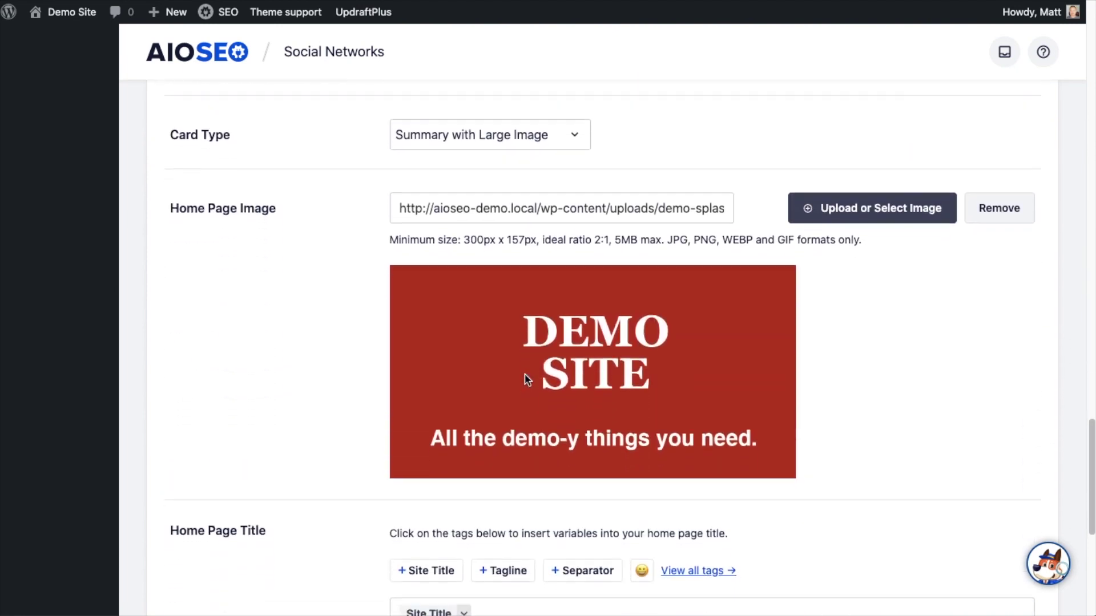
pyautogui.scroll(-1, 526, 380)
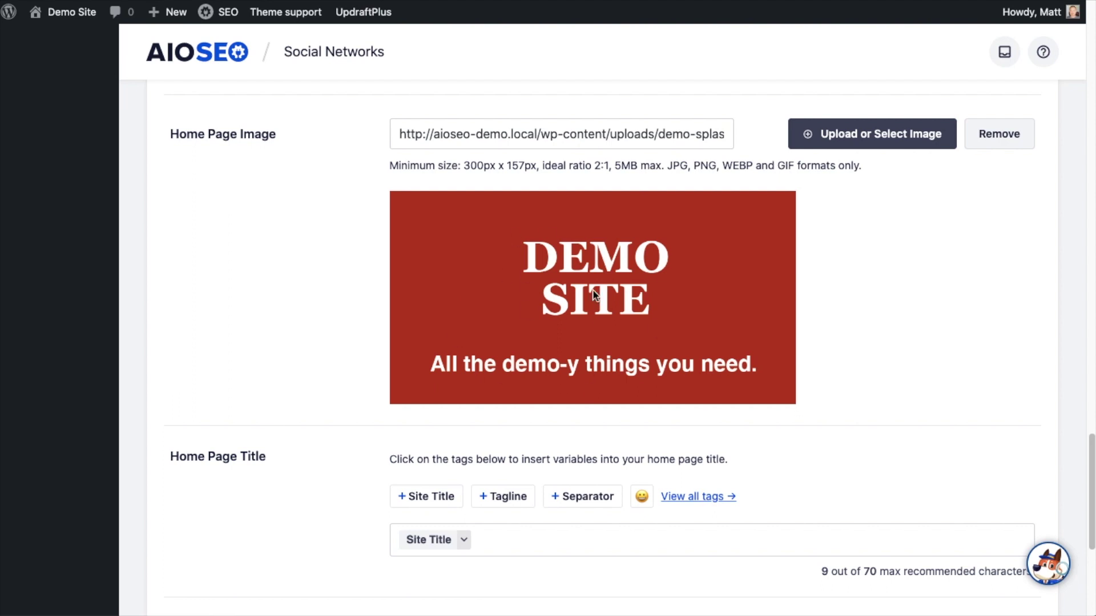
pyautogui.scroll(-4, 593, 294)
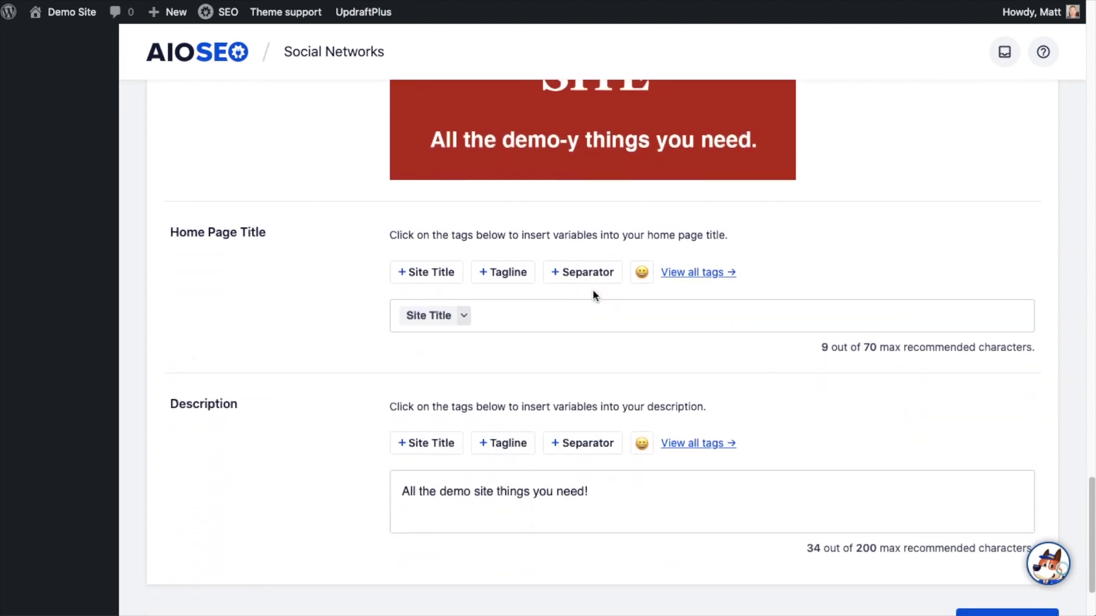
# Build the home page Twitter title from Site Title, a separator and a ✅ emoji ('Demo Site | ✅').
pyautogui.scroll(-1, 592, 295)
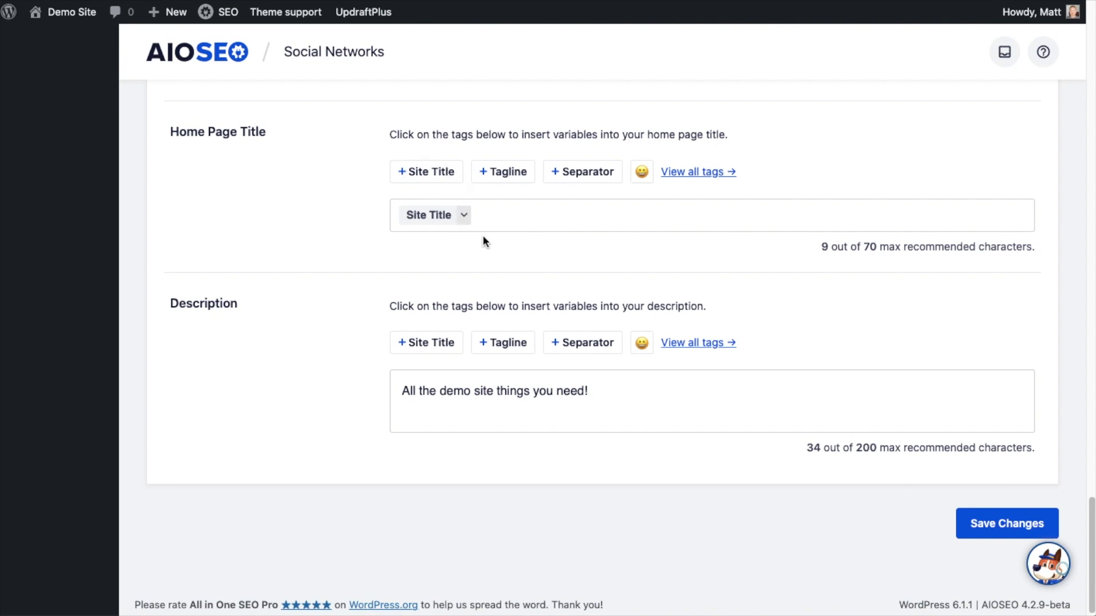
pyautogui.click(582, 174)
pyautogui.click(641, 172)
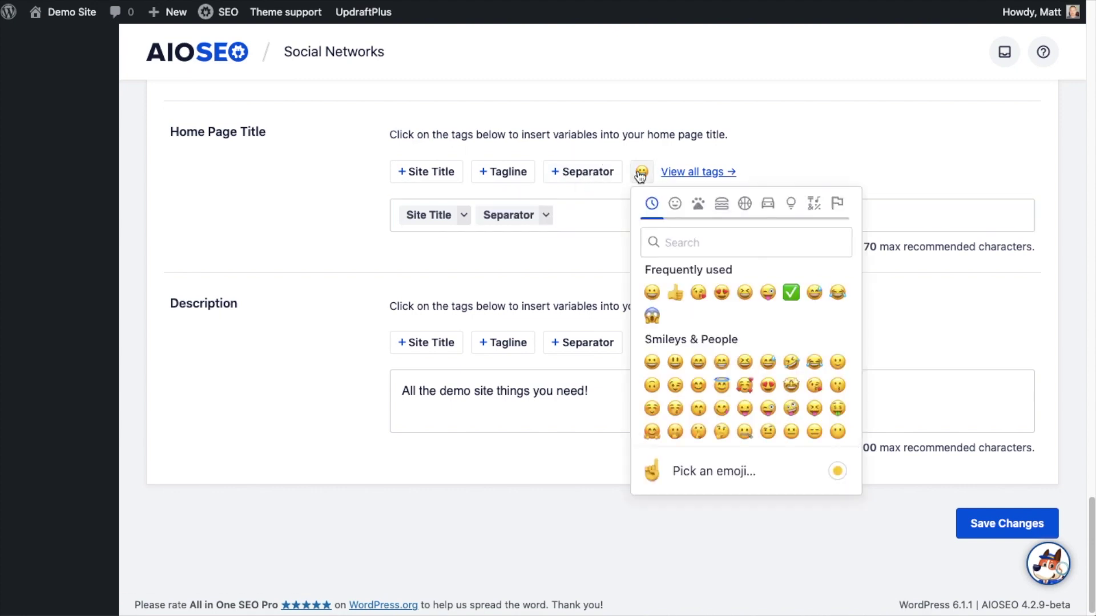
pyautogui.click(791, 293)
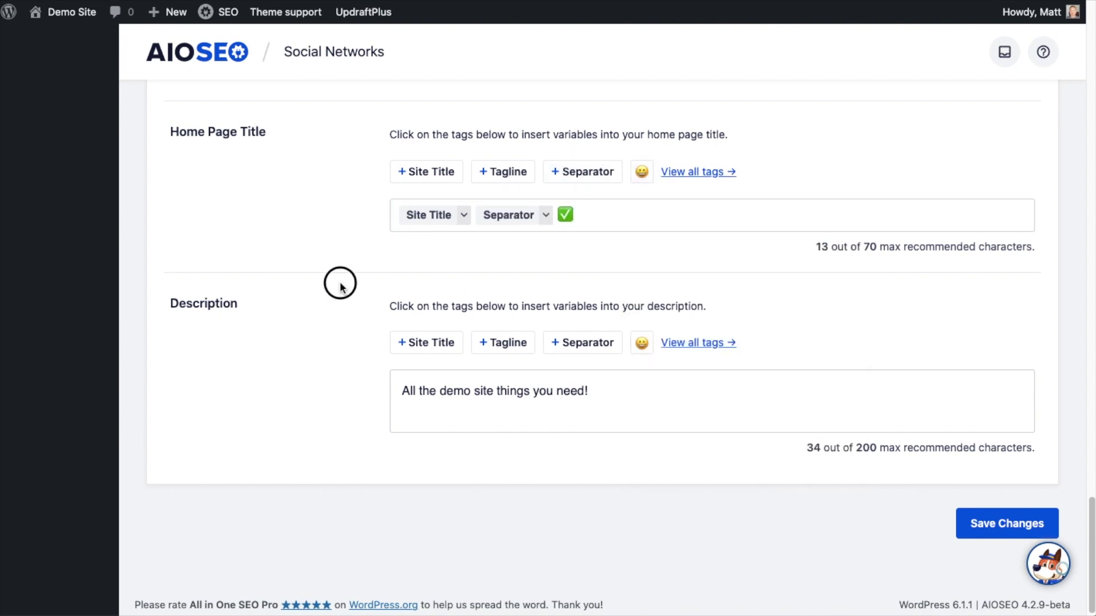
pyautogui.scroll(1, 365, 281)
pyautogui.scroll(10, 392, 282)
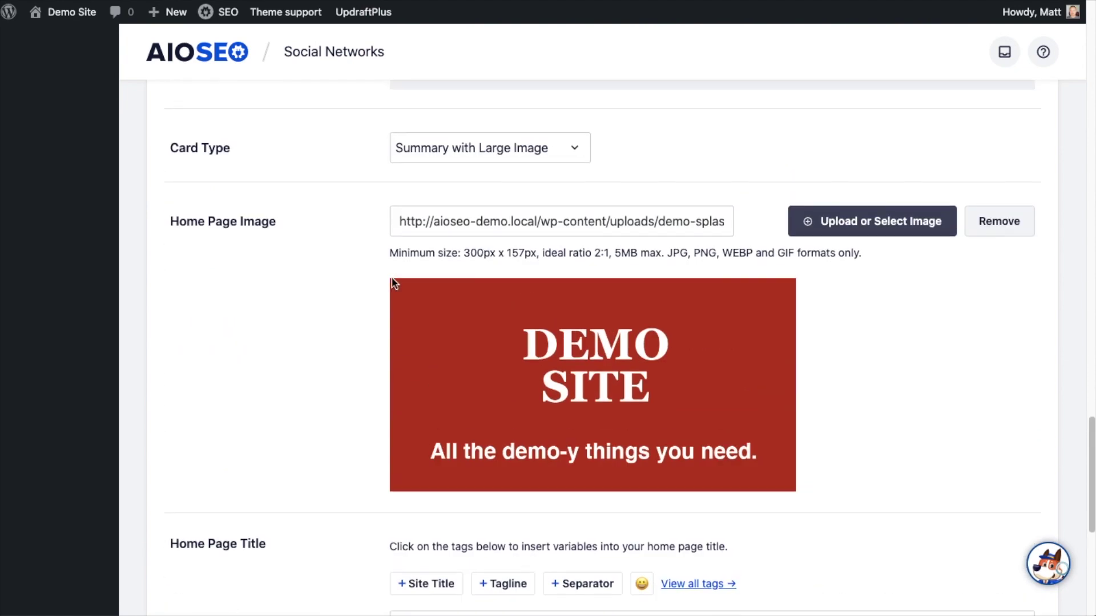
pyautogui.scroll(5, 391, 281)
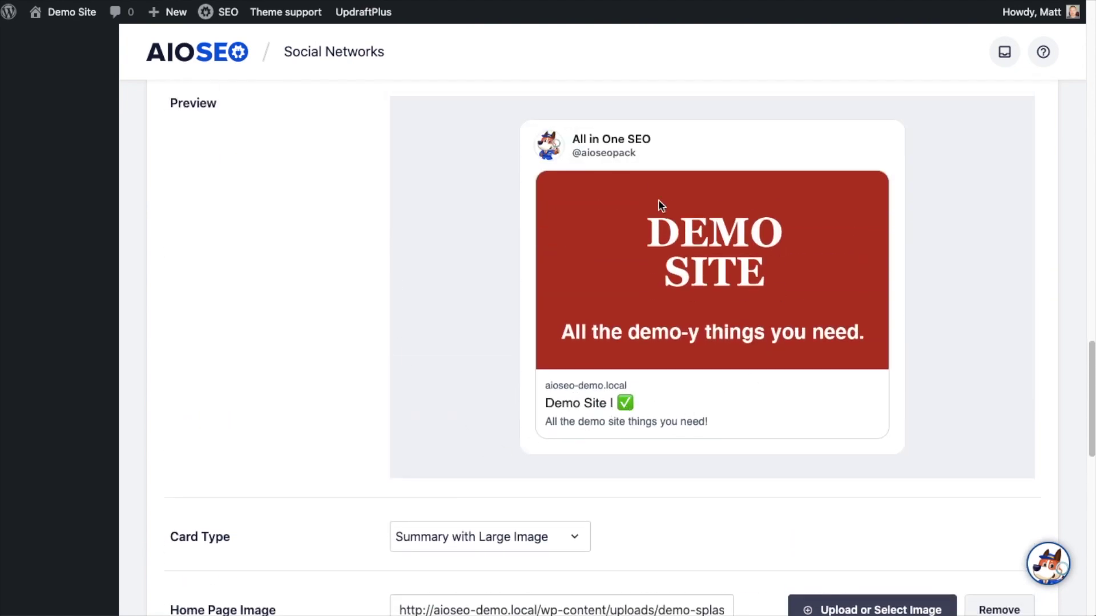
pyautogui.scroll(-15, 384, 282)
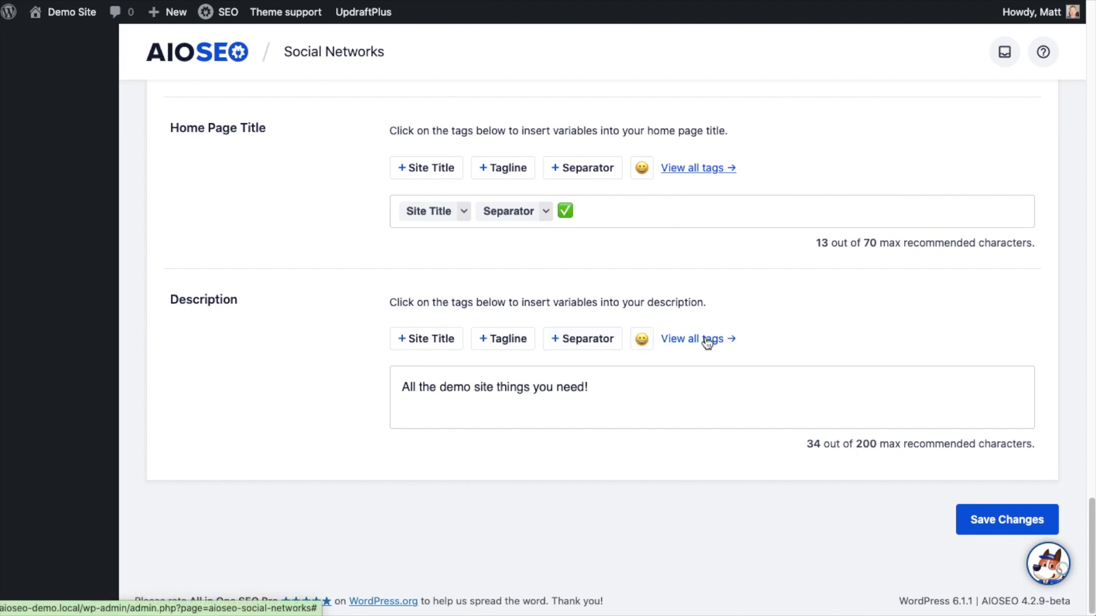
# Try the # smart tag shortcut in the home page description, then remove it, leaving the text unchanged.
pyautogui.click(654, 393)
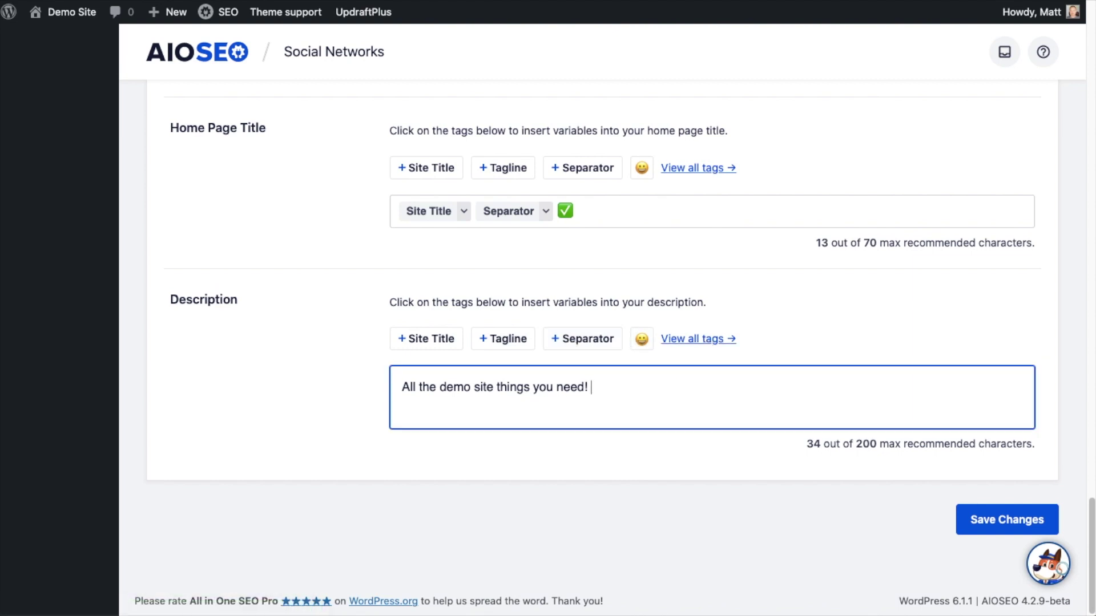
pyautogui.write('#')
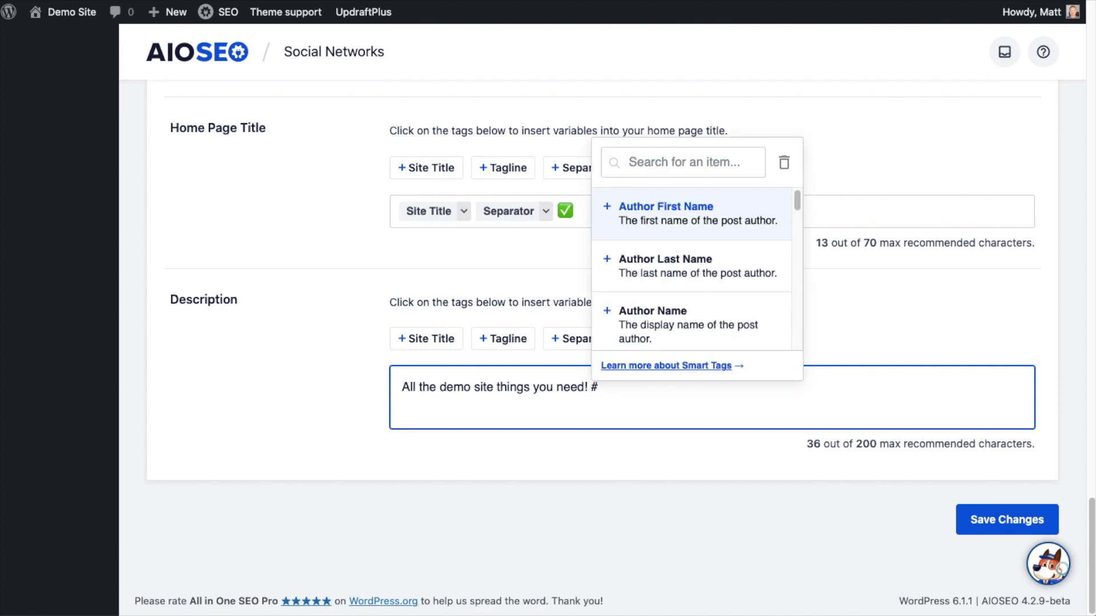
pyautogui.press('BackSpace')
pyautogui.press('BackSpace')
pyautogui.click(697, 340)
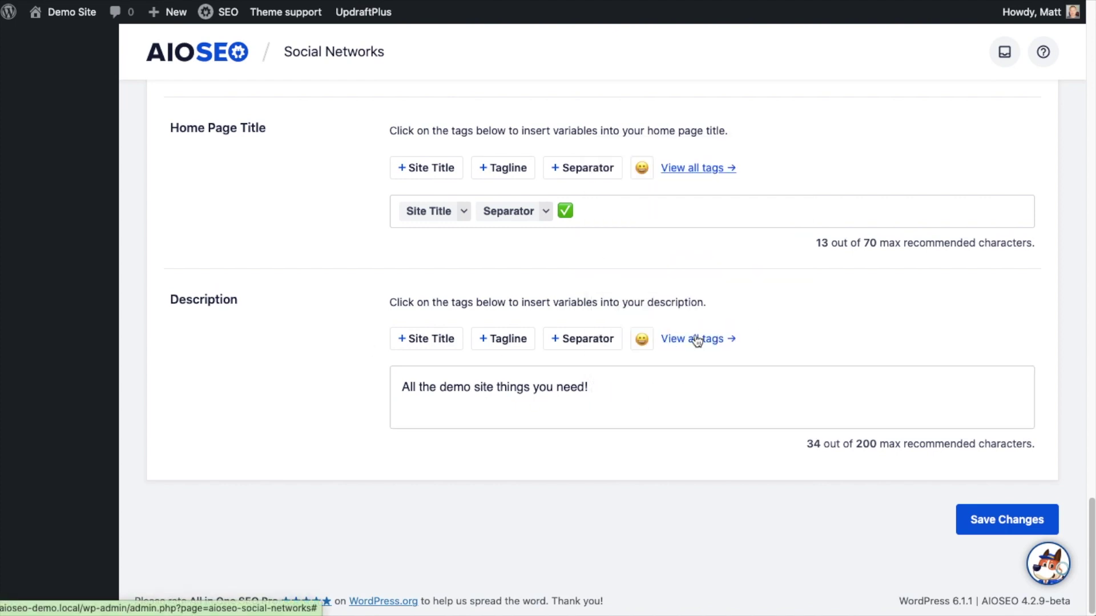
pyautogui.click(697, 341)
pyautogui.click(692, 403)
pyautogui.press('BackSpace')
pyautogui.press('BackSpace')
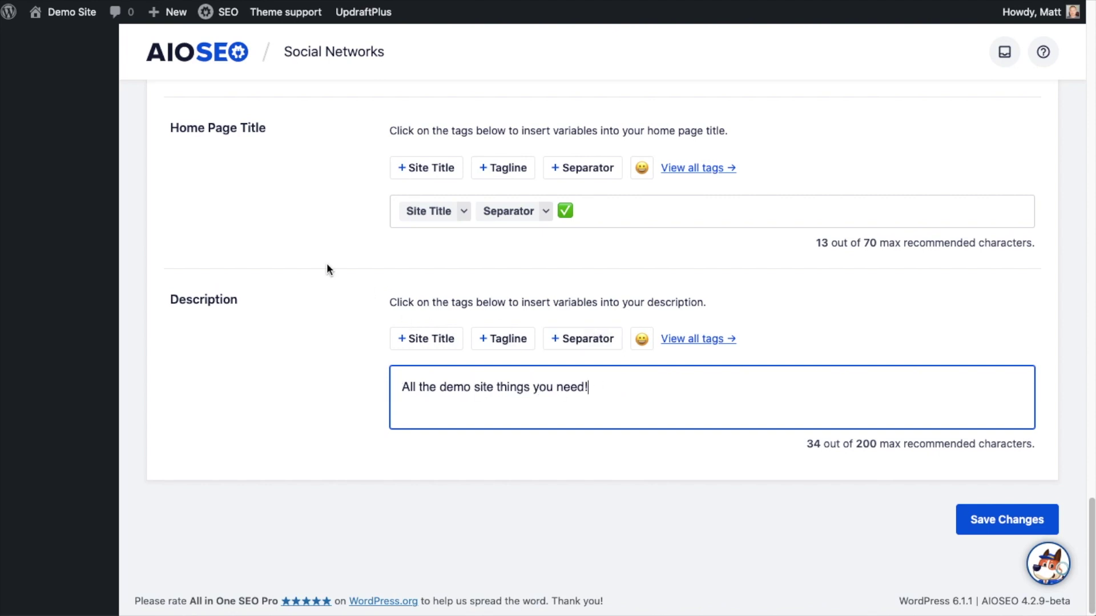
# Save the Twitter home page settings.
pyautogui.click(1043, 520)
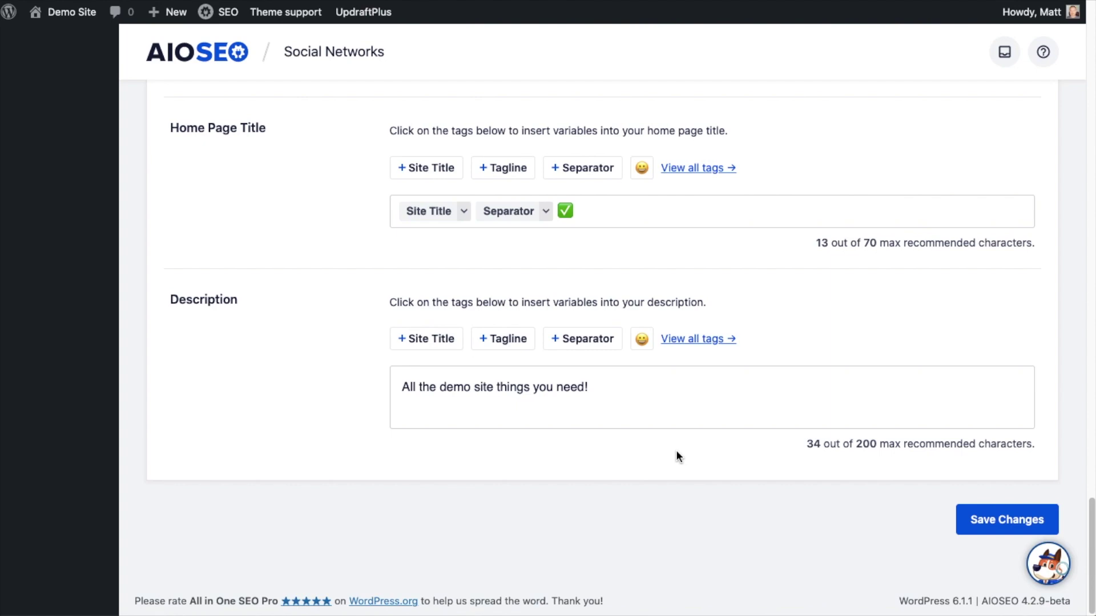
pyautogui.scroll(5, 736, 433)
pyautogui.scroll(13, 893, 348)
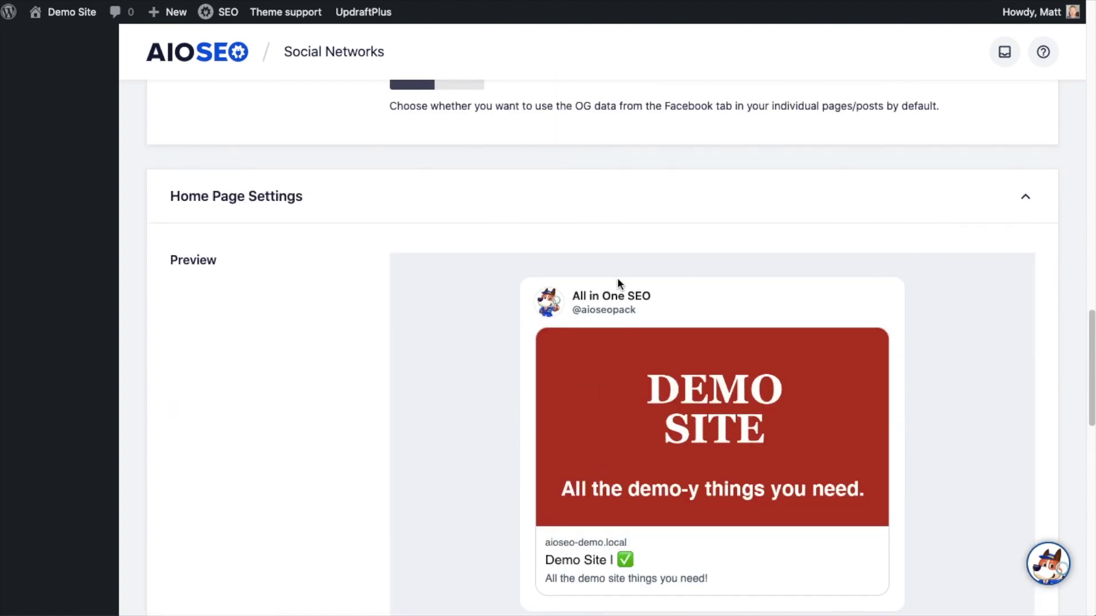
pyautogui.scroll(11, 618, 280)
pyautogui.scroll(11, 617, 277)
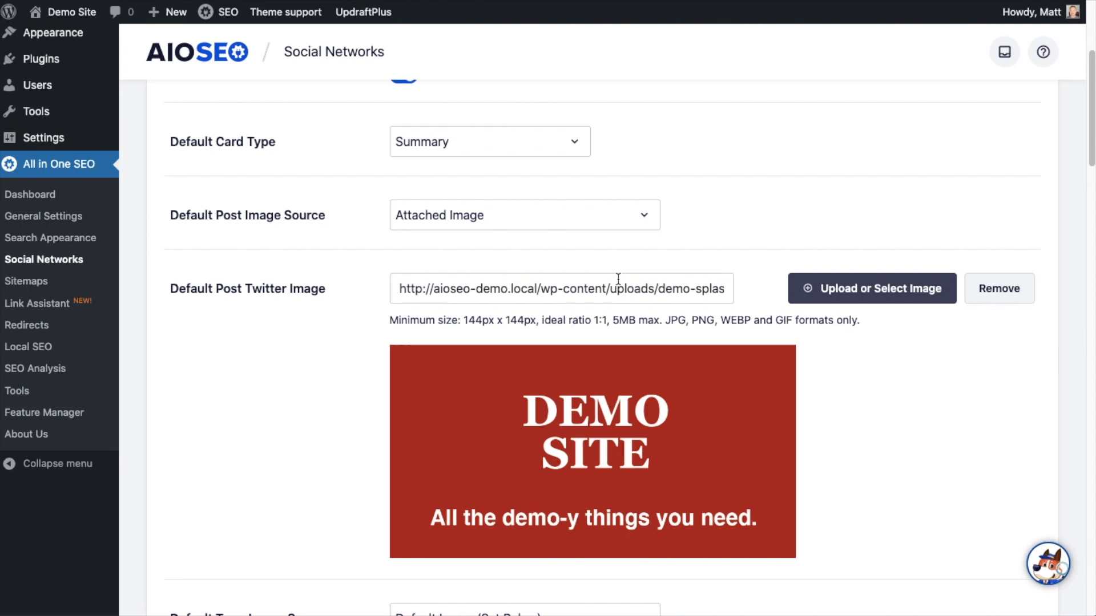
pyautogui.scroll(5, 619, 280)
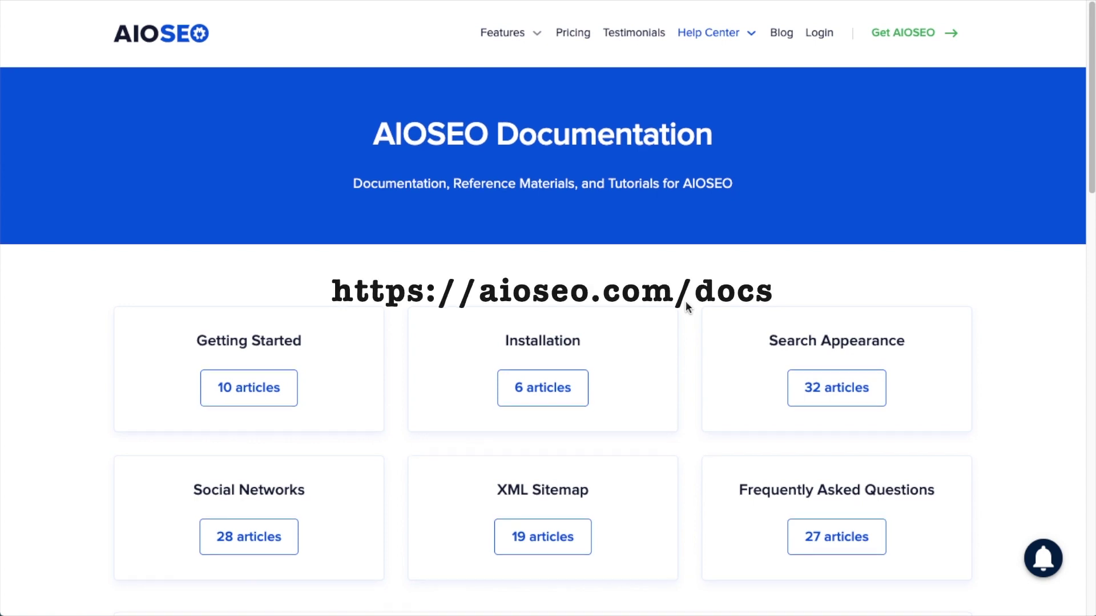
pyautogui.scroll(-3, 686, 307)
pyautogui.scroll(-6, 687, 307)
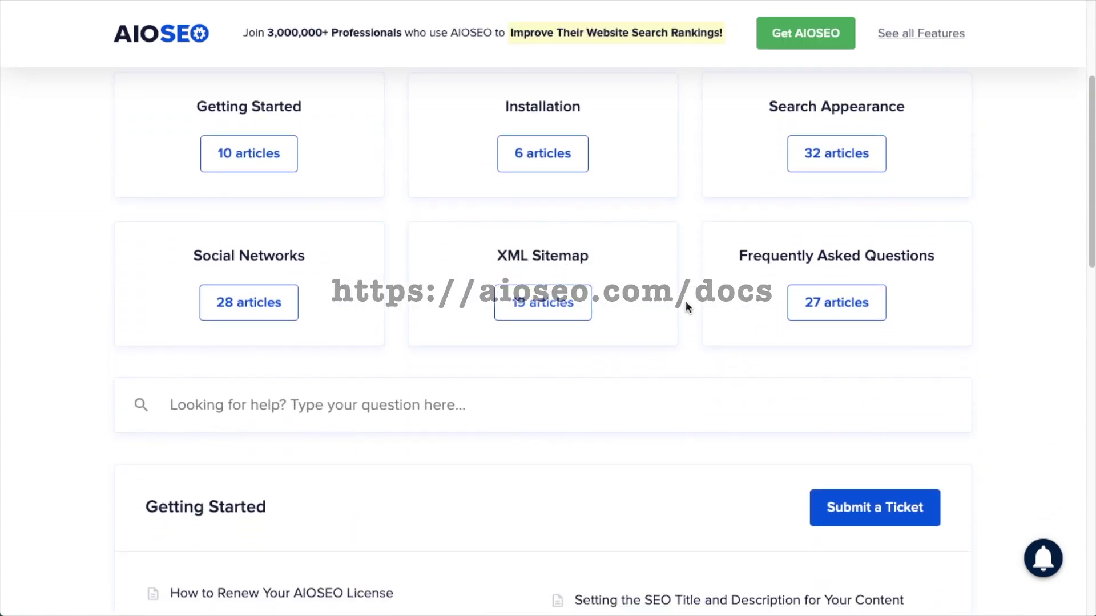